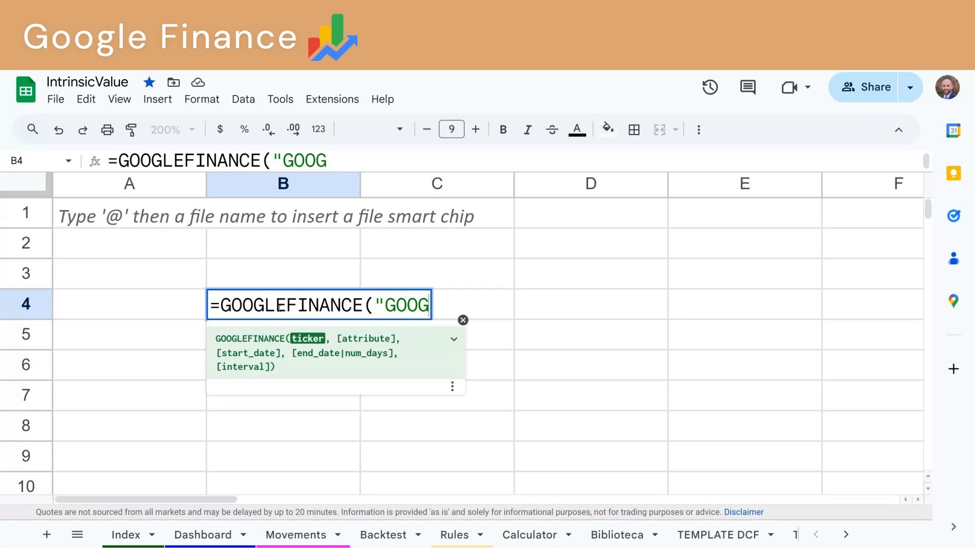
- Complete the formula in B4 as =GOOGLEFINANCE("GOOG","Price") and commit it
text(","Pric)
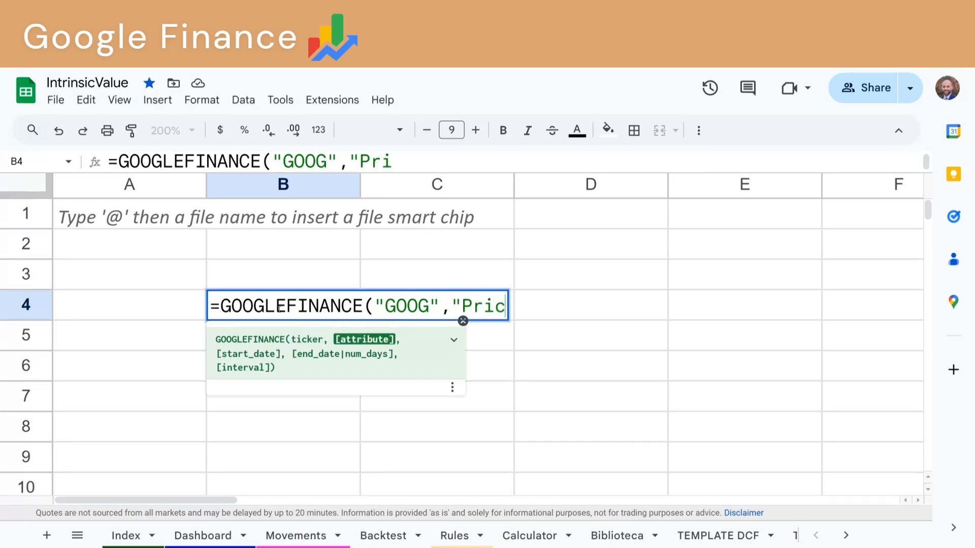
text(e")
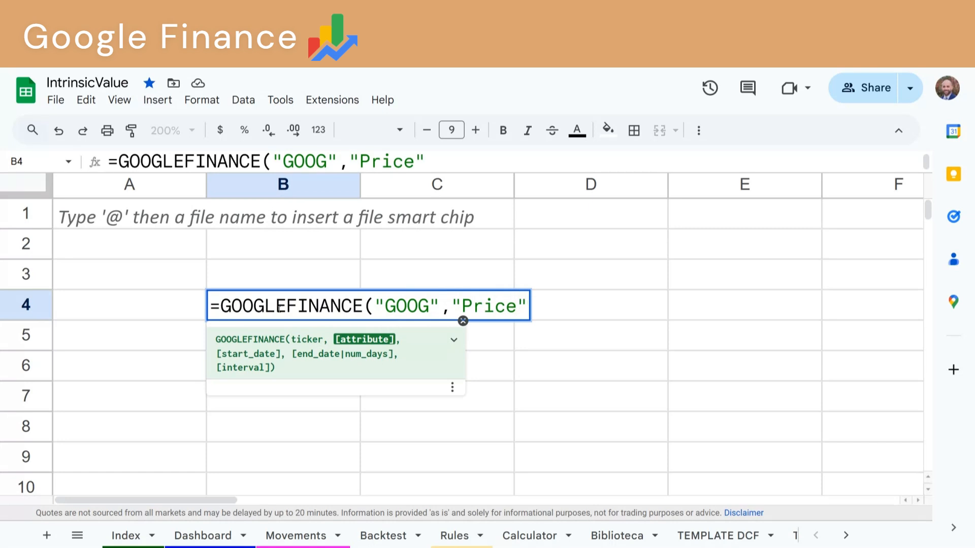
text())
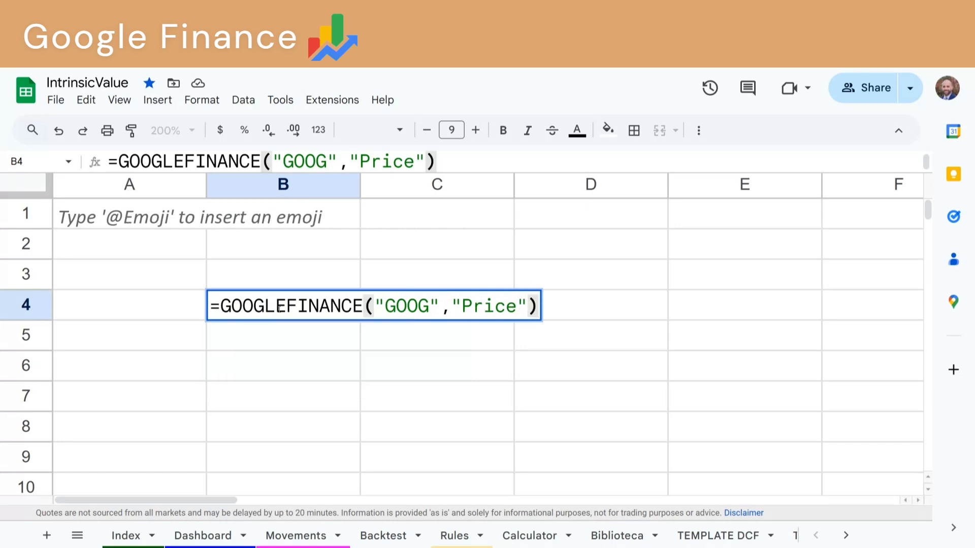
key(Return)
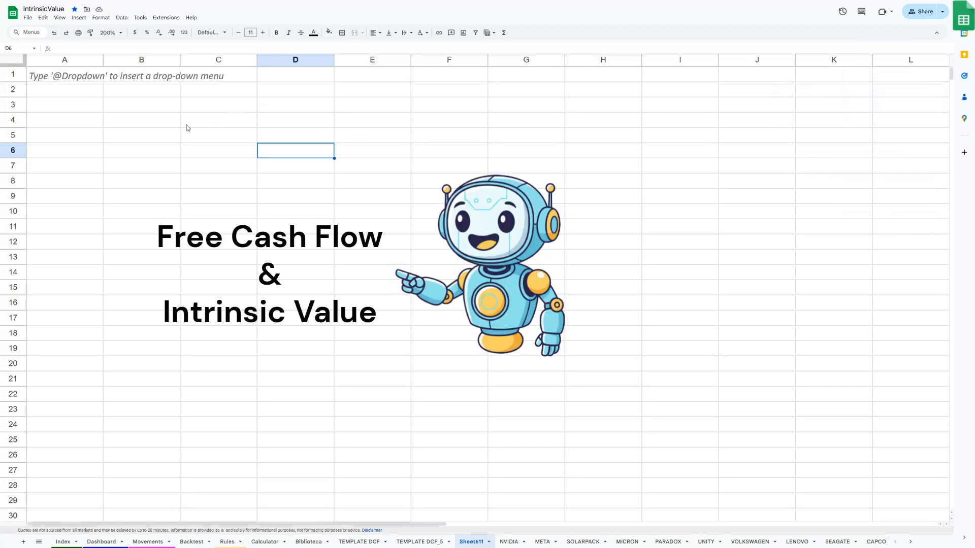
- Enter the label FCF24 in B4 and the year 2025 in C4
click(140, 127)
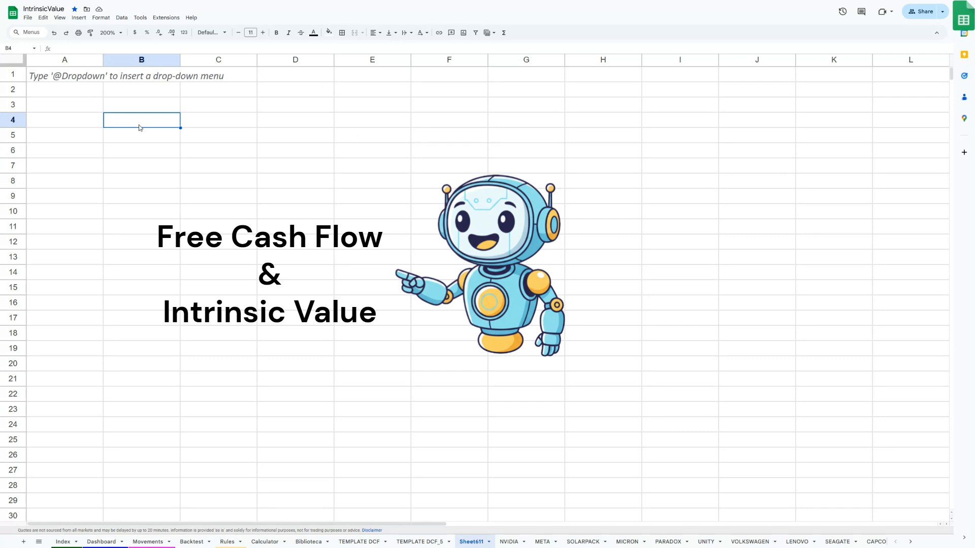
text(F)
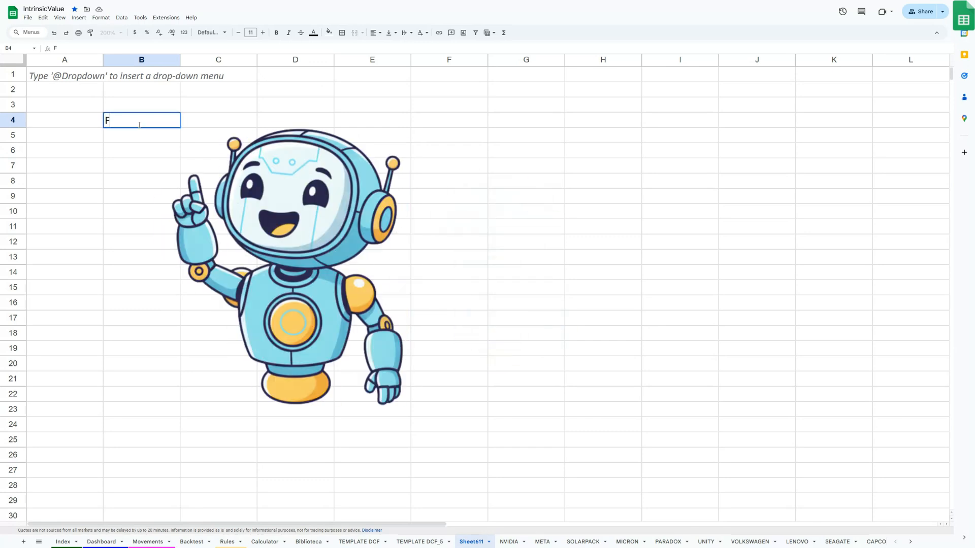
text(CF24)
key(Tab)
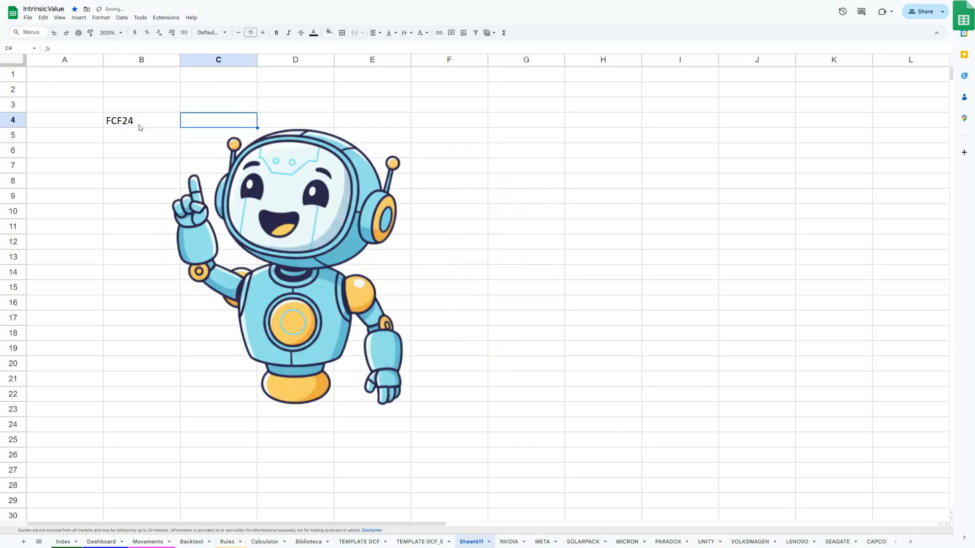
text(2025)
key(Return)
- Change the label in B4 to FCF2024
double_click(128, 119)
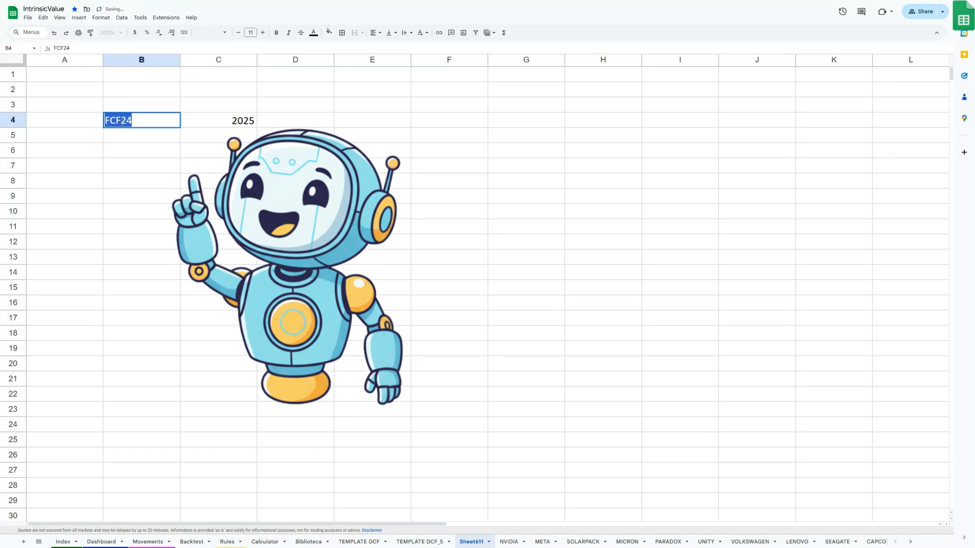
click(118, 121)
text(20)
key(Return)
- Enter 2026 in D4 and extend the year series from C4:D4 through 2029 in G4
click(289, 119)
text(20)
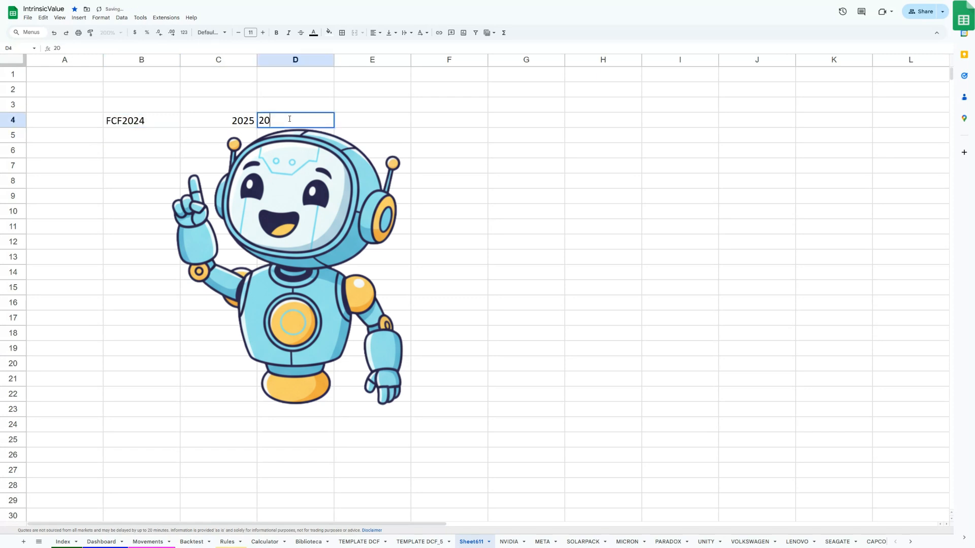
text(26)
key(Return)
drag(236, 126, 274, 127)
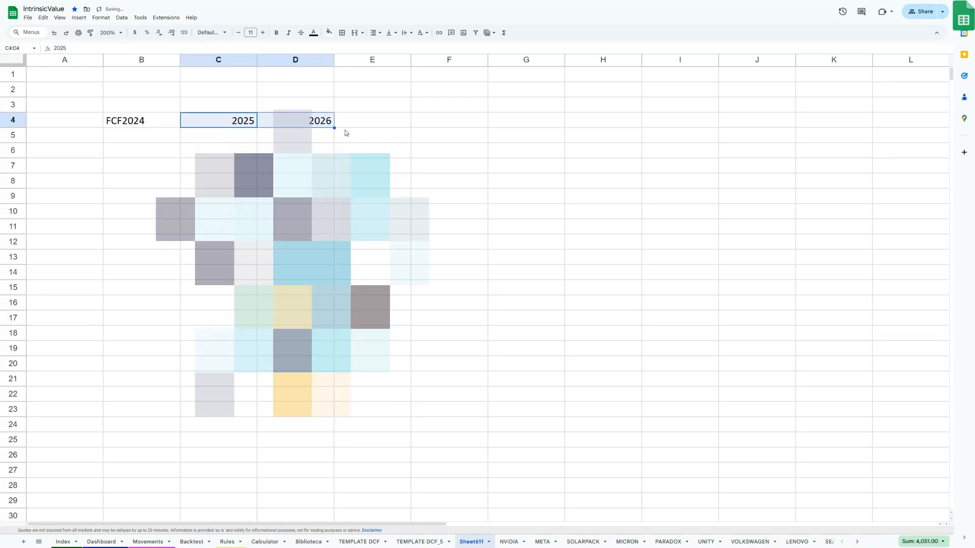
drag(334, 128, 484, 131)
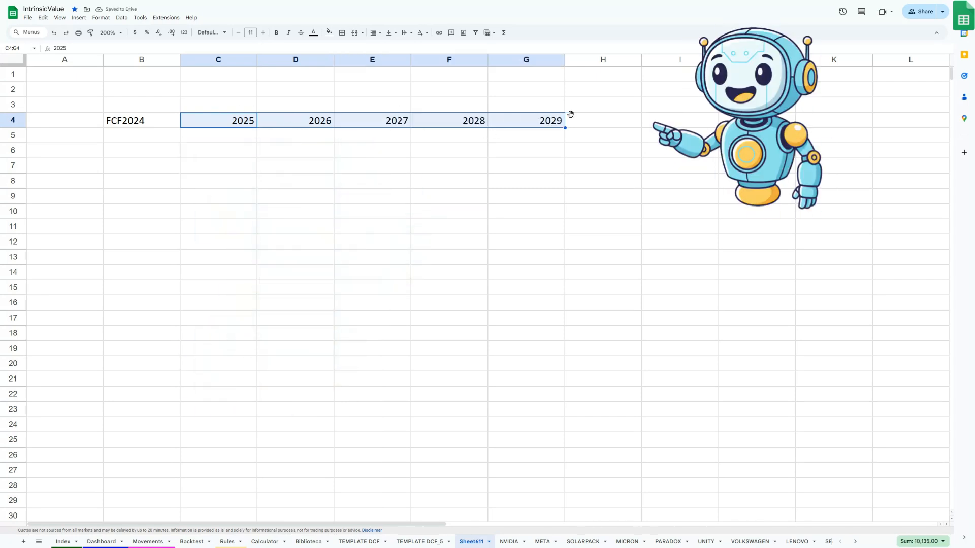
- Enter 2030 in H4 with the heading Terminal Value Year in H3, and fit column H to its text
click(587, 121)
text(2030)
key(Up)
text(Ter)
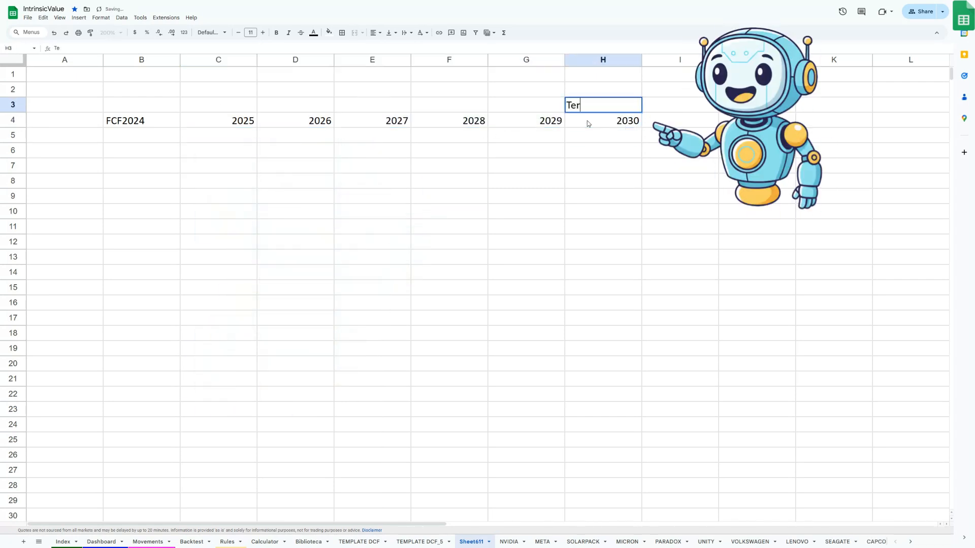
text(minal Value Year)
key(Return)
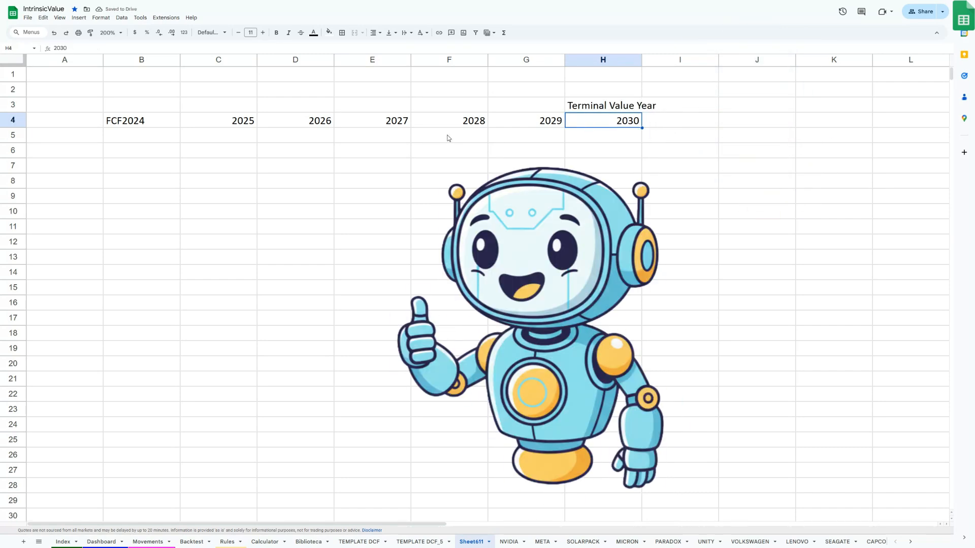
double_click(641, 60)
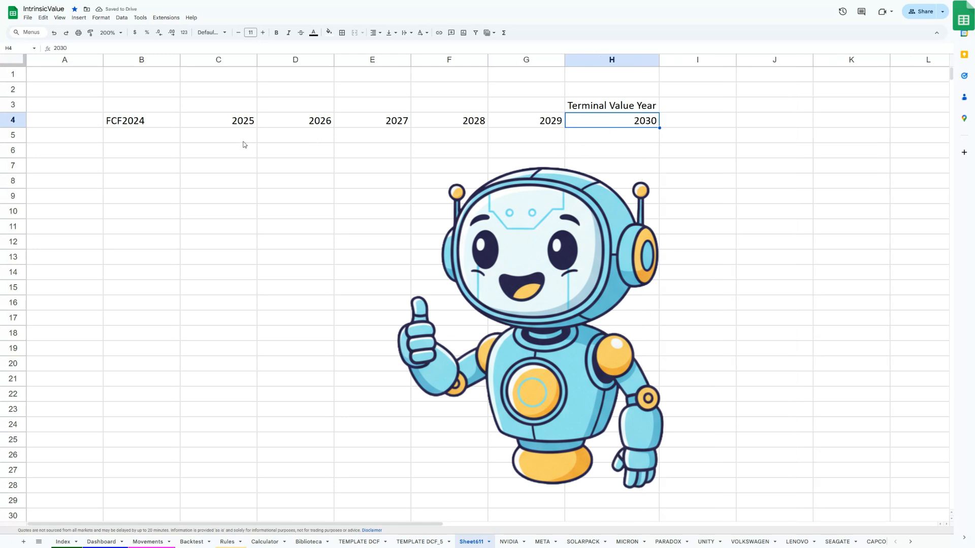
- Enter 1000 in B5 under FCF2024 and the label Growth Rate in I5
click(155, 139)
text(1000)
click(705, 138)
text(Growth)
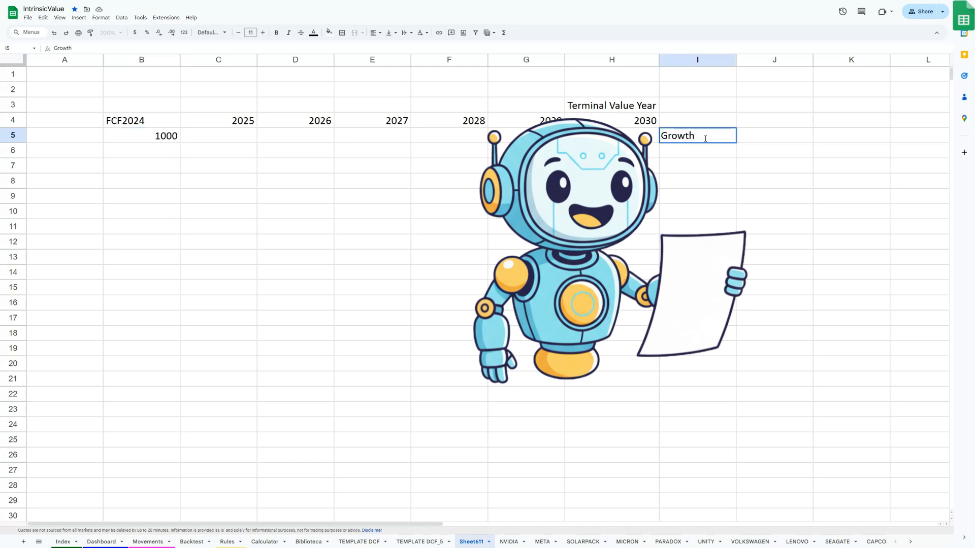
text( Rate)
key(Return)
- Add the labels Discount Rate in I6 and Perpetuity Growth in I7, and fit column I to its text
text(Di)
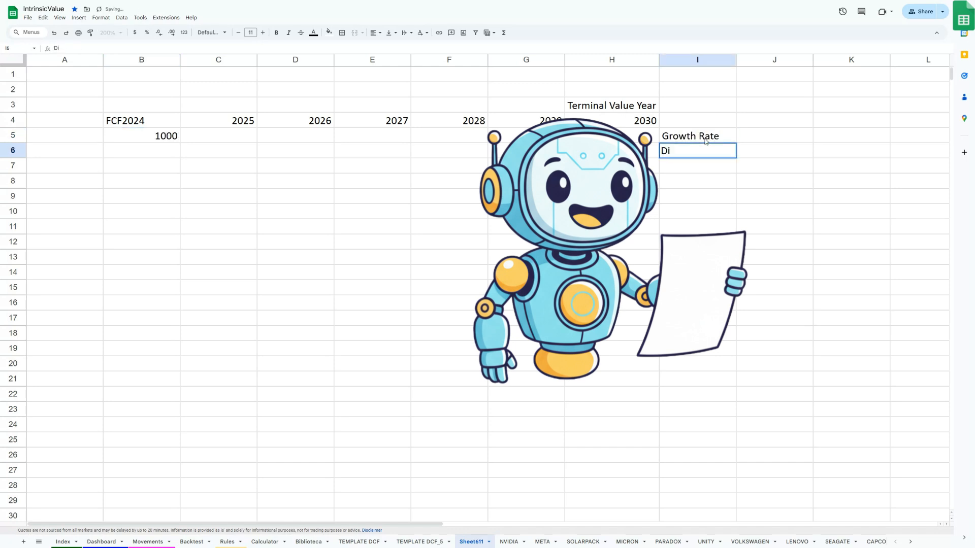
text(scount Rate)
key(Return)
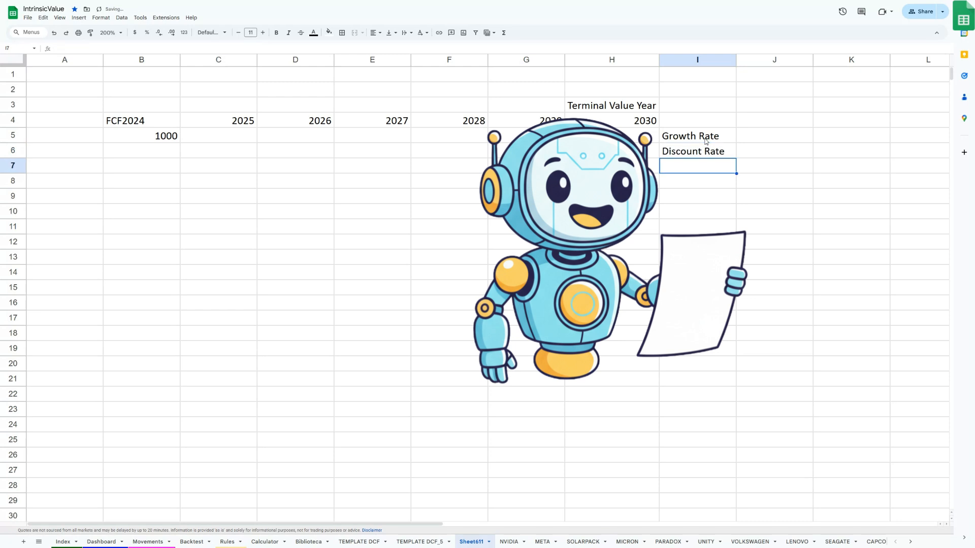
text(Perpetuity )
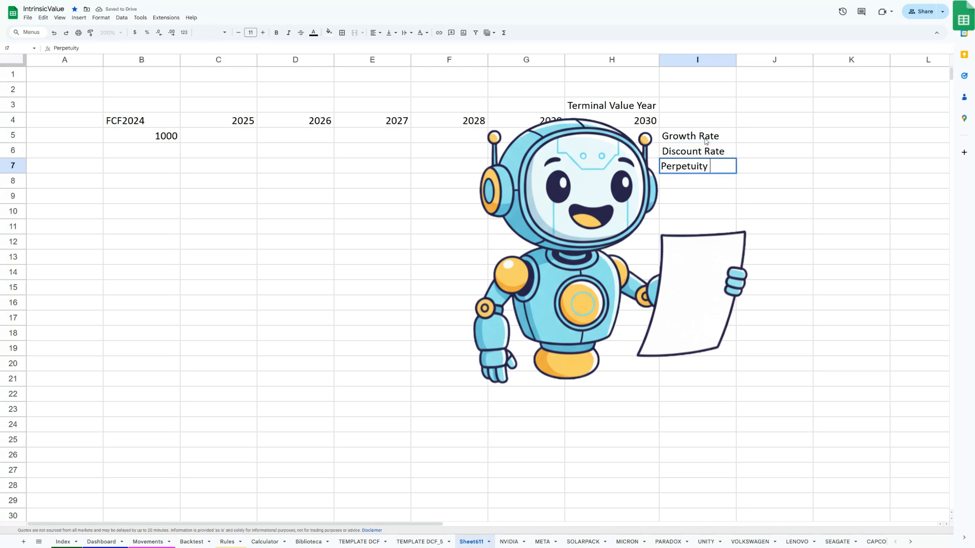
text(Growth)
key(Return)
double_click(736, 60)
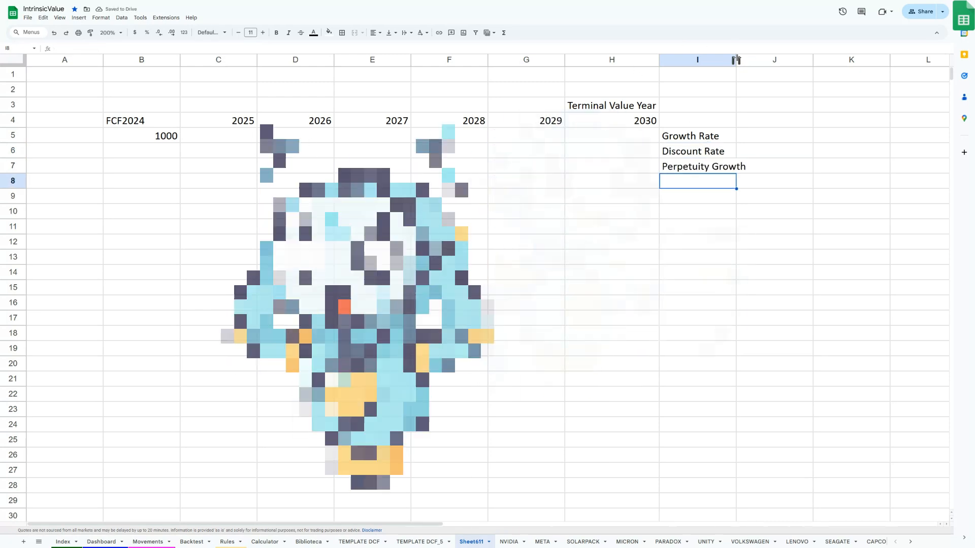
- Enter the unit note (Billions of USD) in B3 above the FCF2024 label
click(137, 105)
text((Bi)
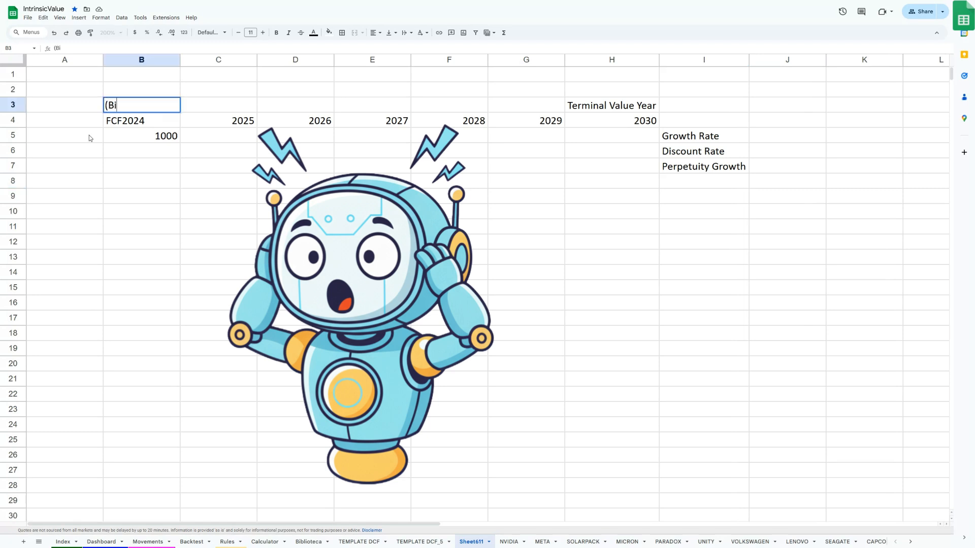
text(llions of USD))
key(Return)
- Set Growth Rate to 20%, Discount Rate to 10% and Perpetuity Growth to 3% in J5:J7
click(789, 135)
text(20%)
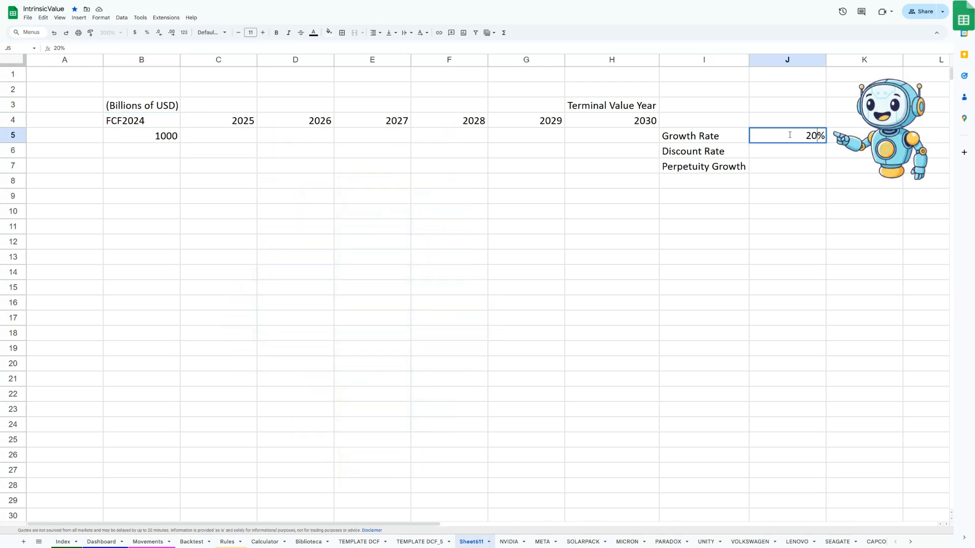
key(Return)
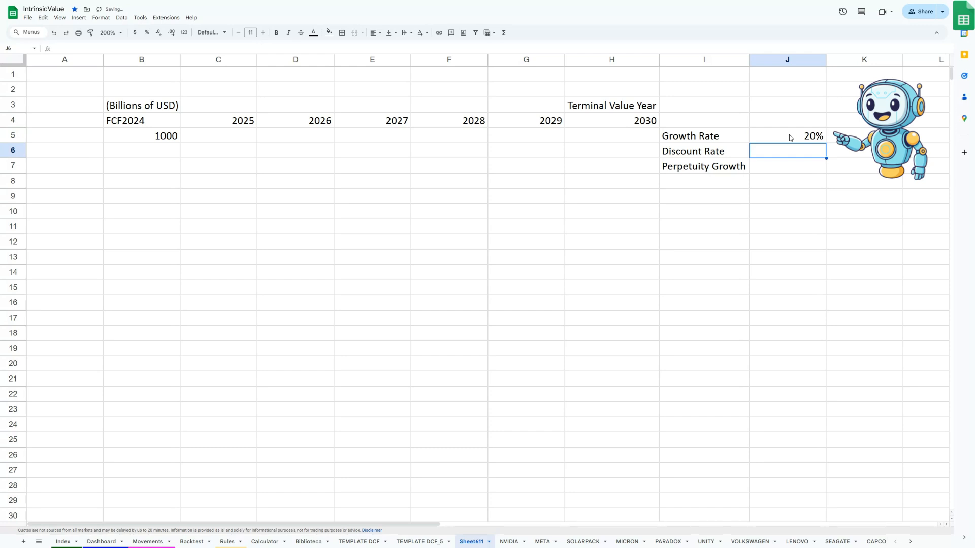
text(10%)
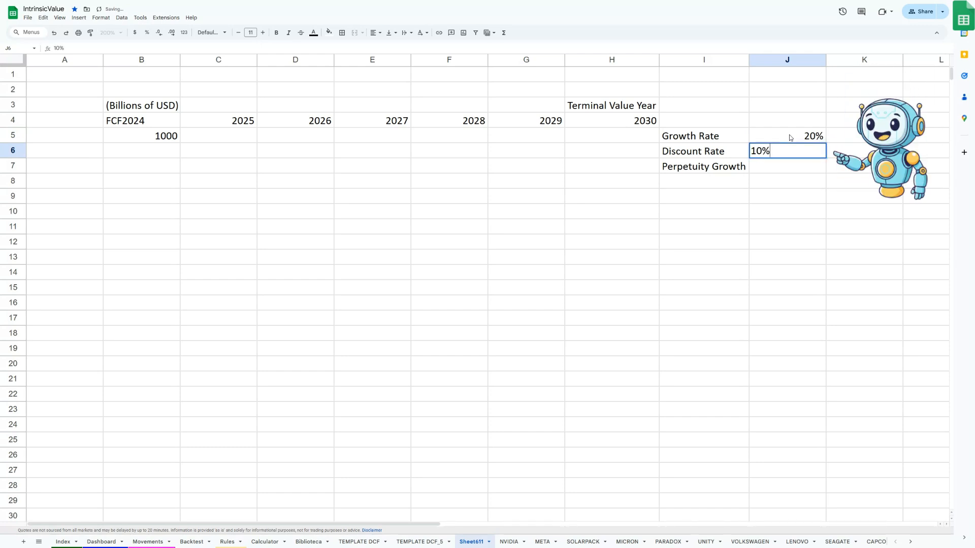
key(Return)
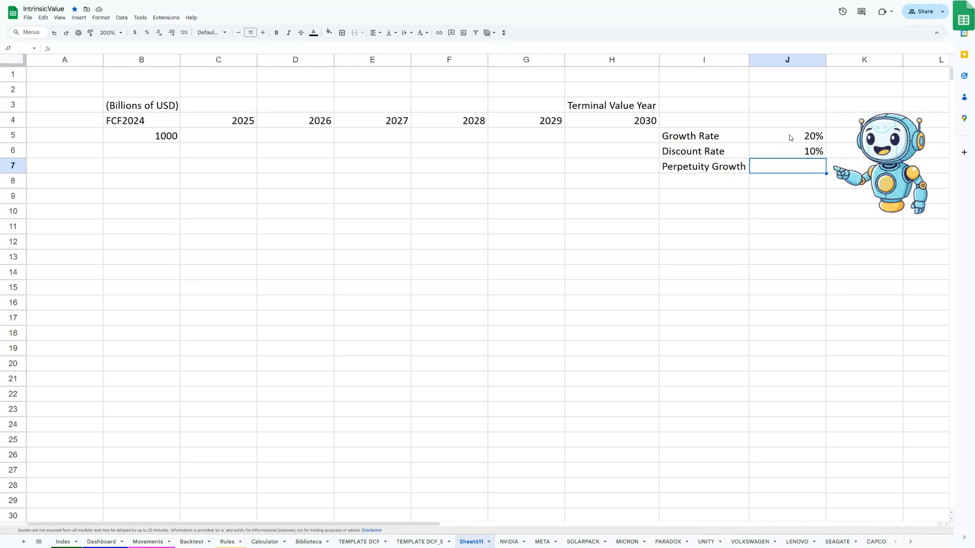
text(3%)
key(Return)
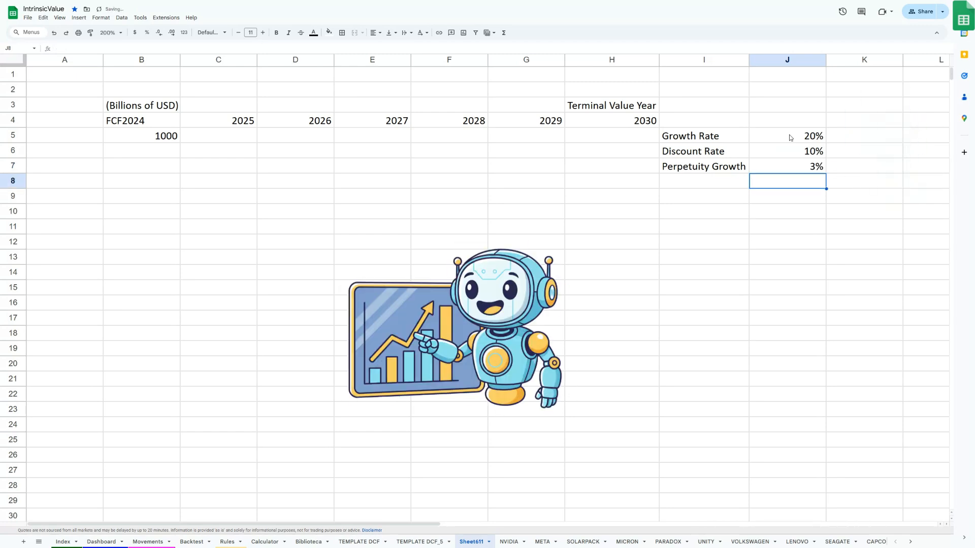
- Calculate the 2025 cash flow in C5 with =B5*(1+$J$5), using an absolute reference to the growth rate
click(227, 135)
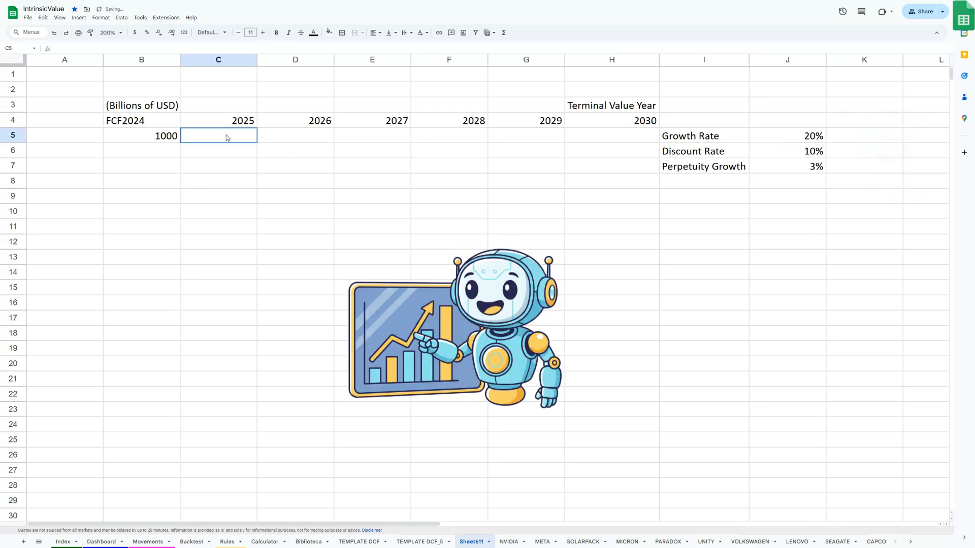
text(=)
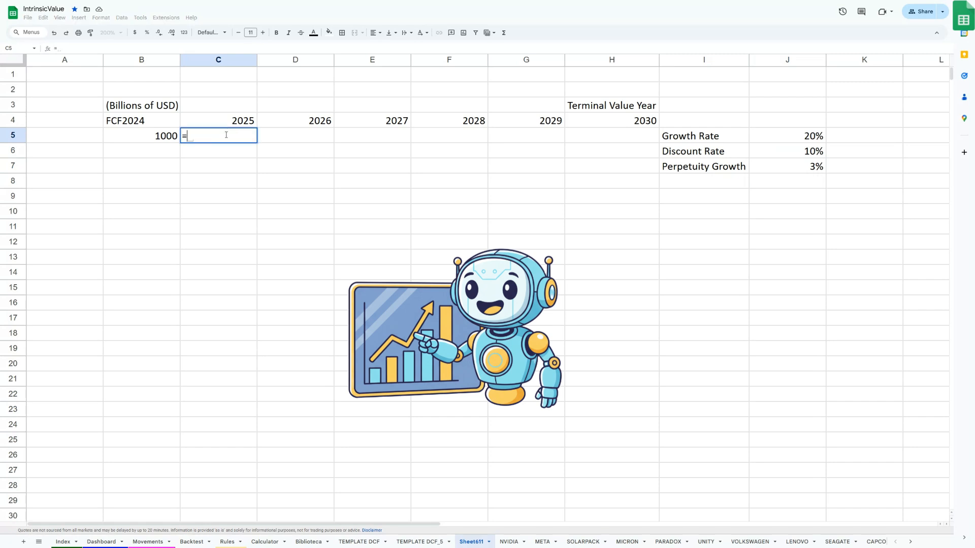
text(B5*(1+)
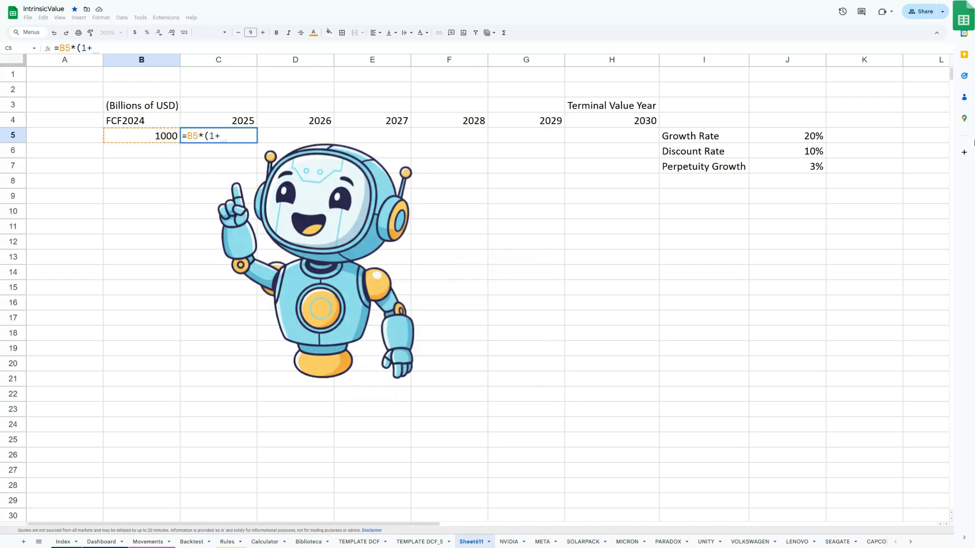
click(807, 137)
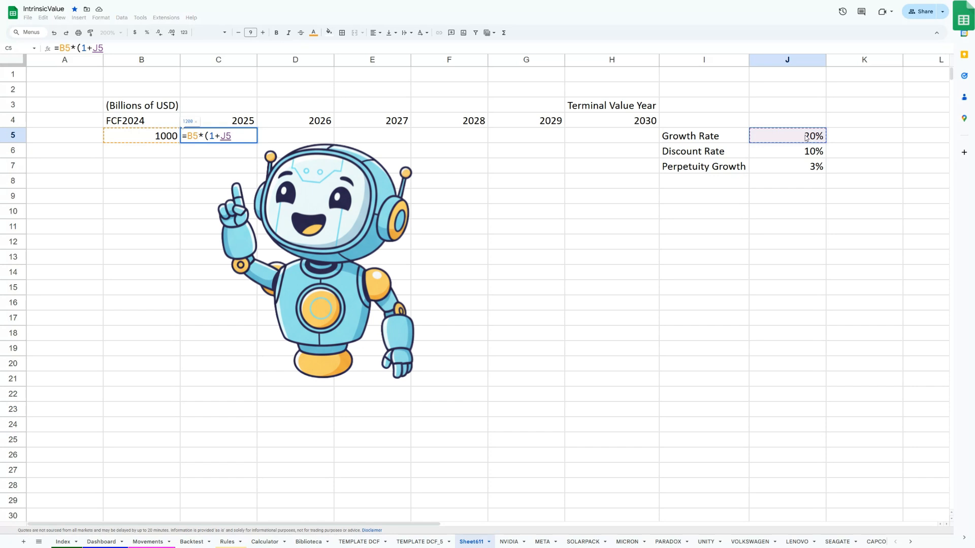
key(F4)
text())
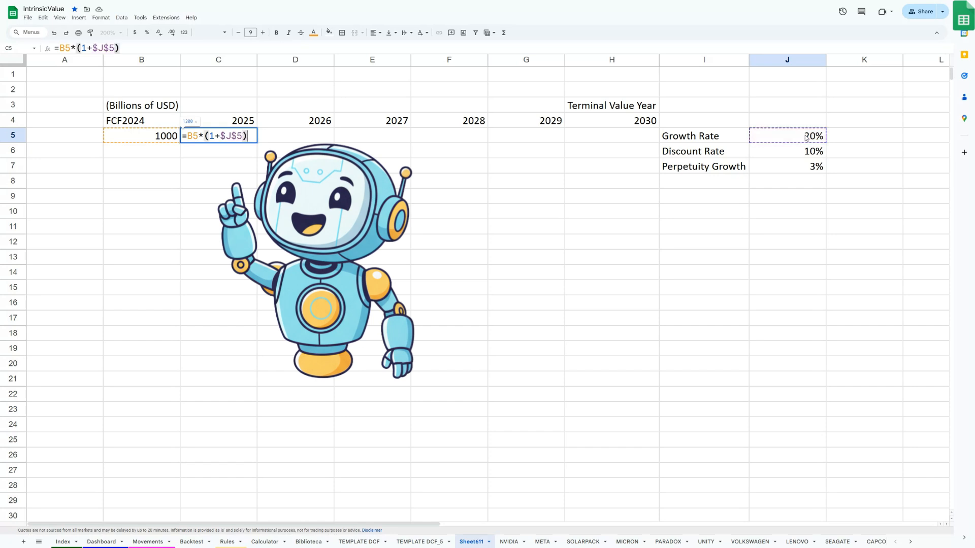
key(Return)
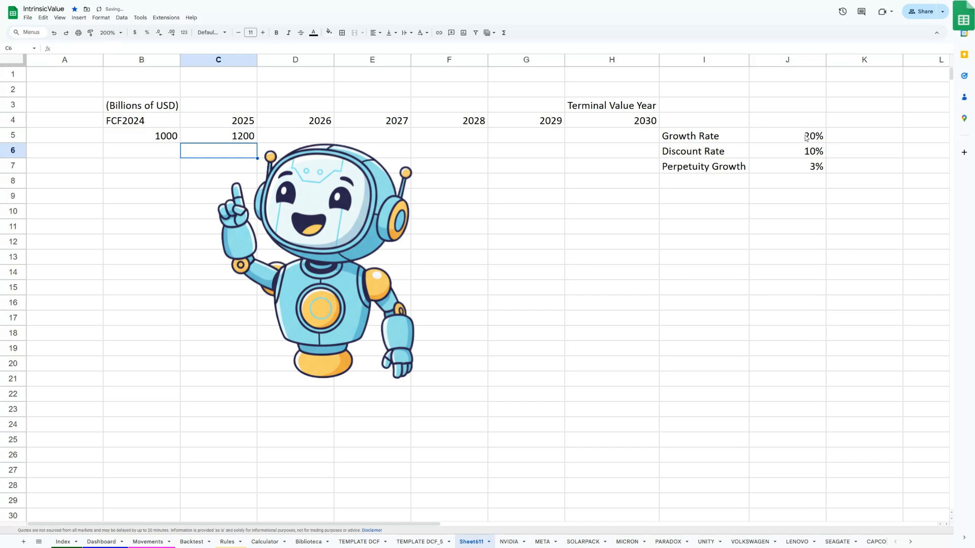
- Copy the growth formula from C5 across D5:G5 for the years 2026 to 2029
click(216, 137)
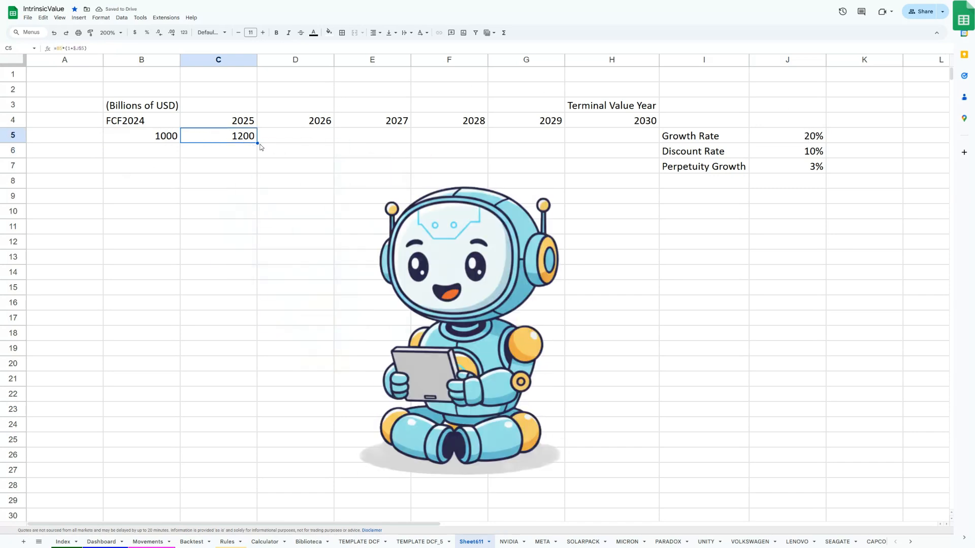
drag(258, 143, 523, 142)
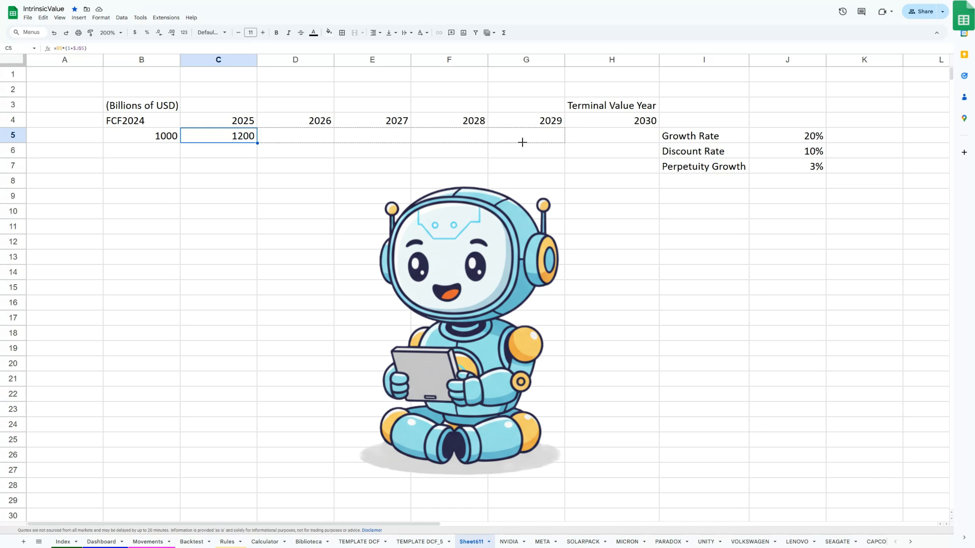
drag(523, 143, 525, 145)
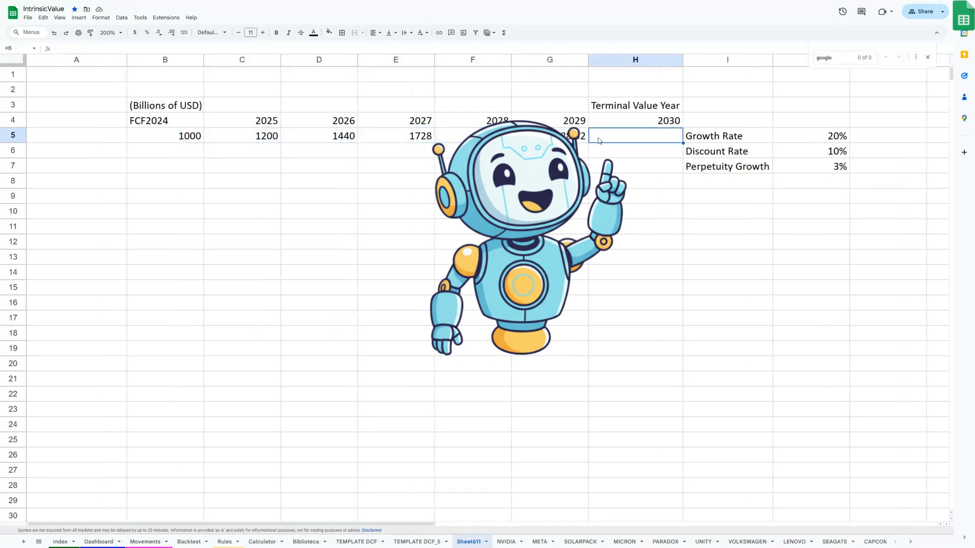
- Copy the growth formula from G5 into H5 and extend it with /(J6-J7) for the terminal value
click(574, 139)
drag(588, 143, 636, 141)
double_click(660, 136)
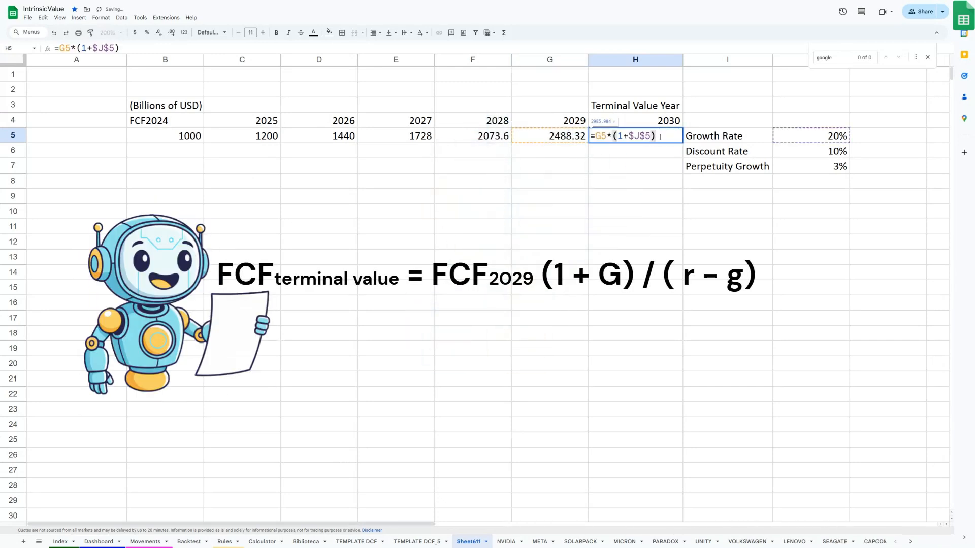
text(/)
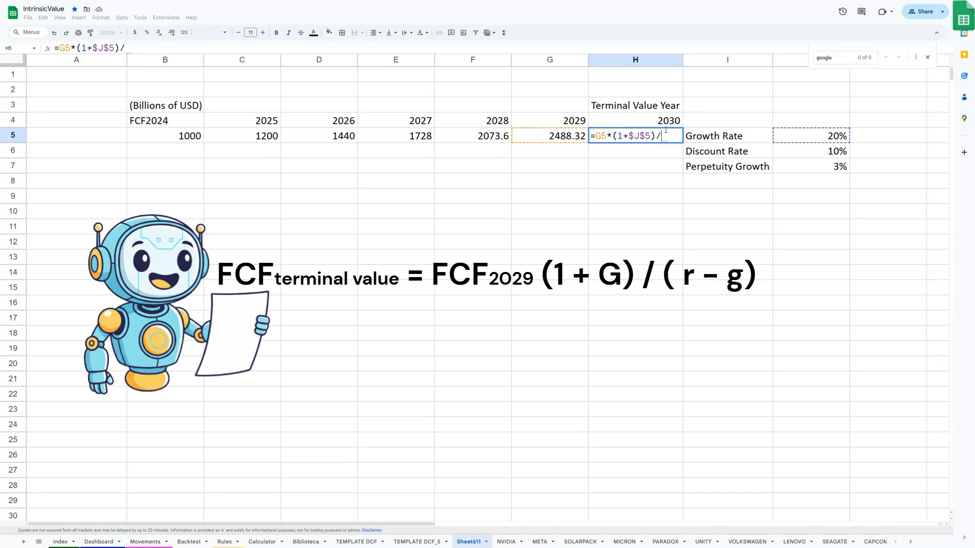
text(()
click(810, 157)
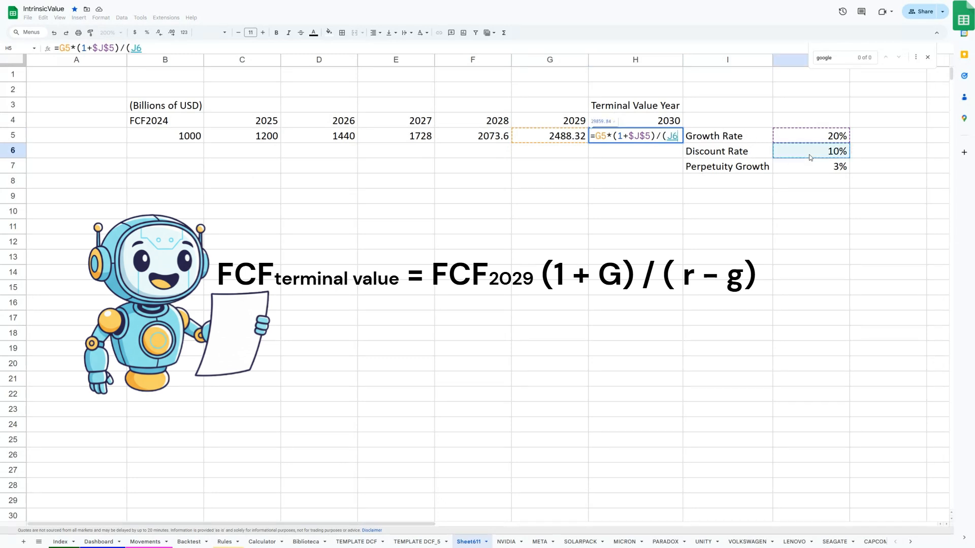
text(-)
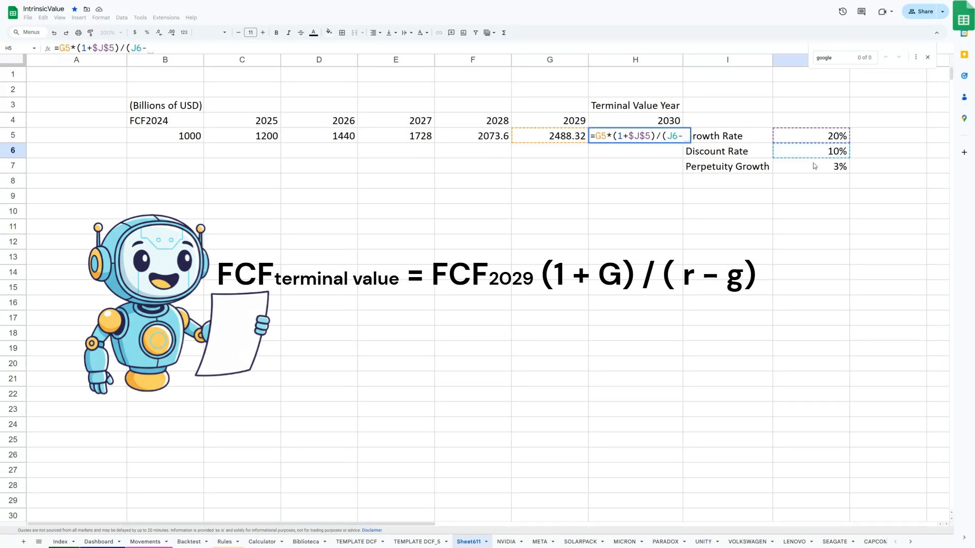
click(790, 169)
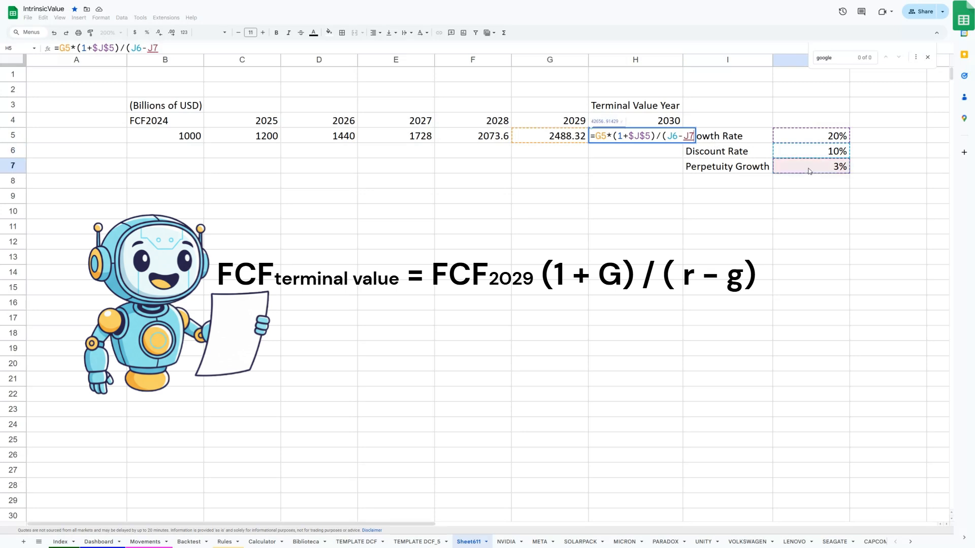
text())
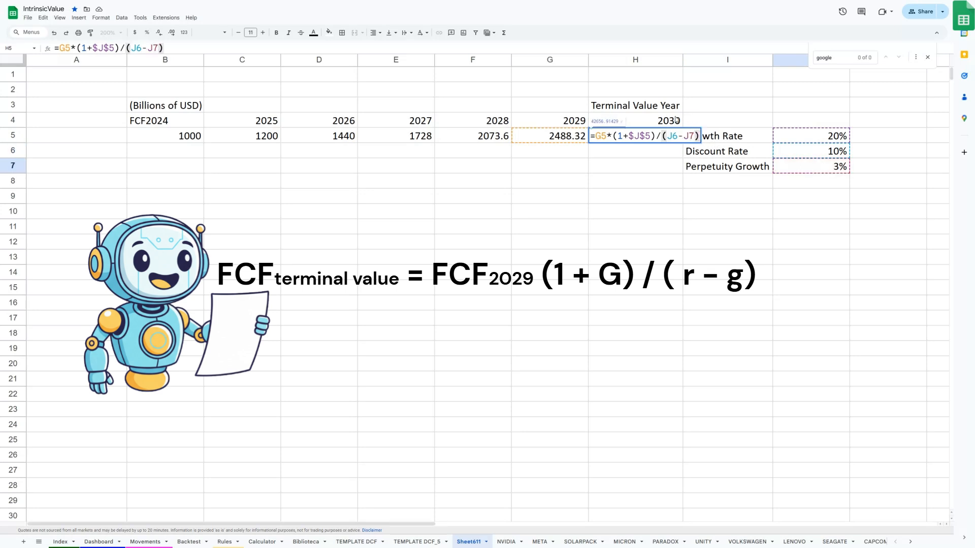
- Make the J6 and J7 references in H5's terminal value formula absolute
click(675, 137)
key(F4)
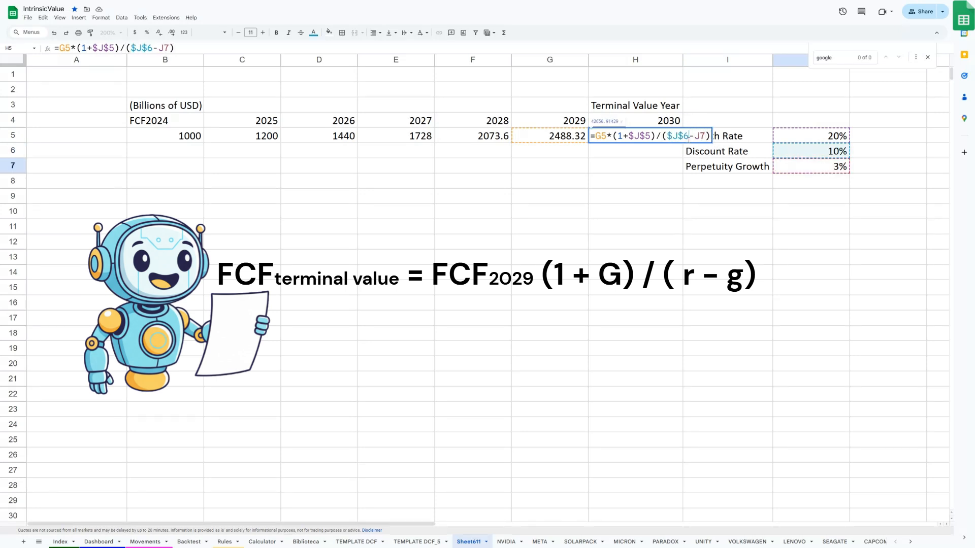
click(703, 137)
key(F4)
key(Return)
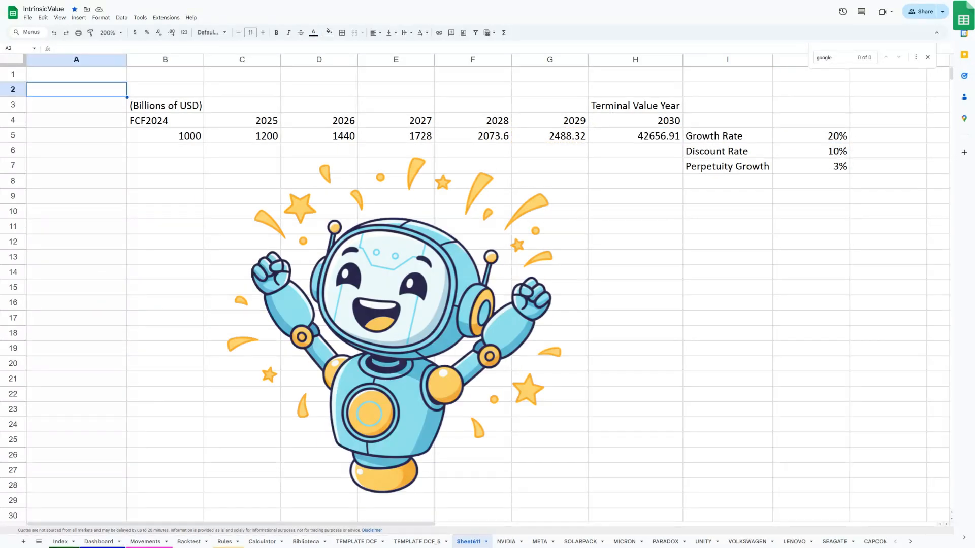
- Enter the labels PV (Horizon) in A7 and PV (Terminal Value) in A8
click(112, 171)
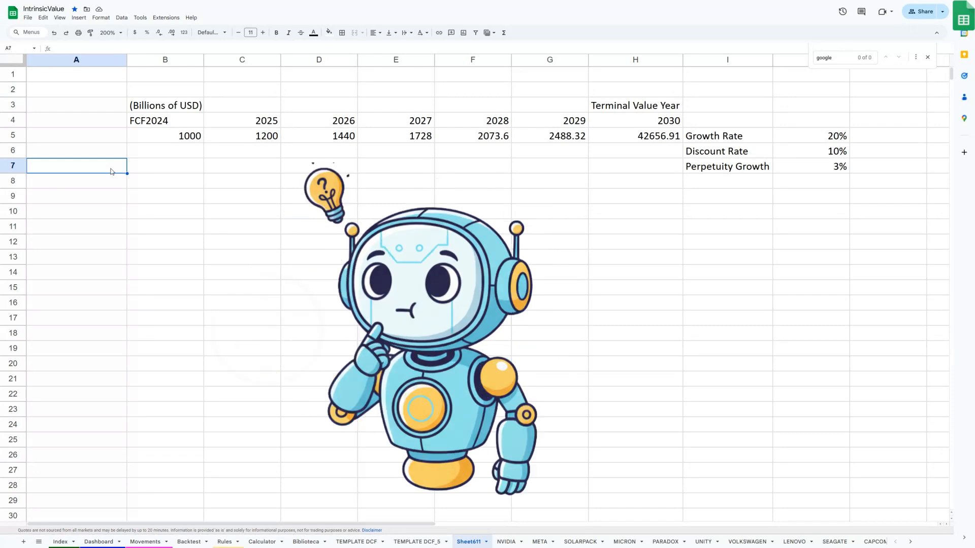
text(PV (Horizon))
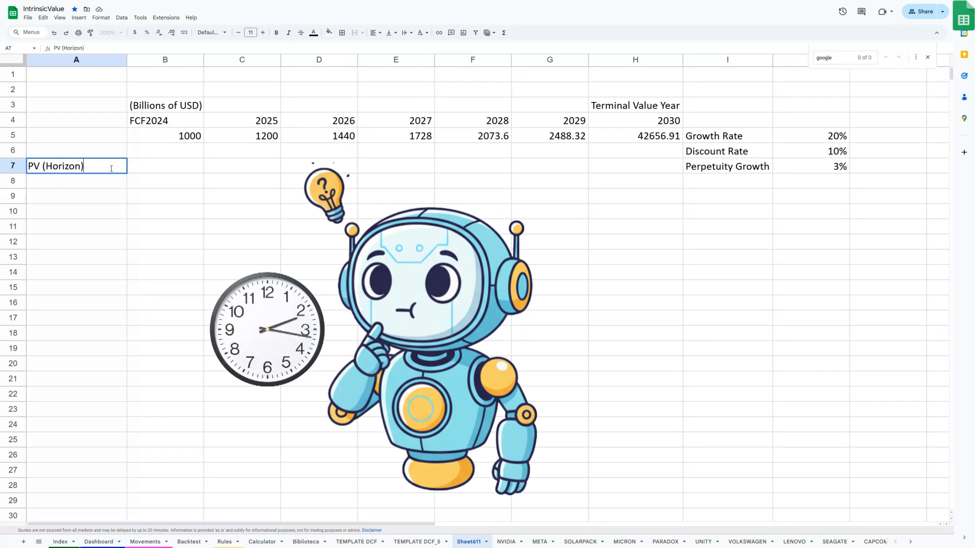
key(Return)
text(PV ()
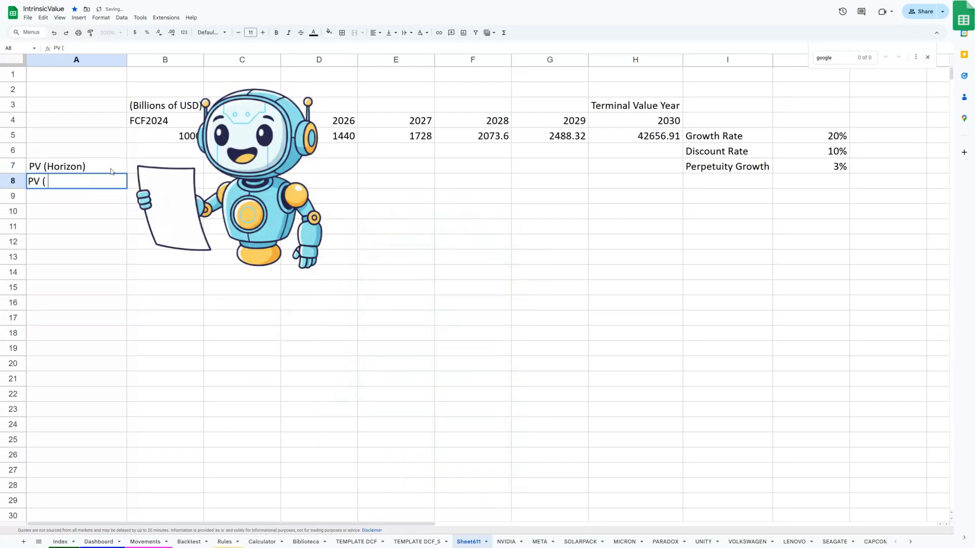
text(Terminal Value))
key(Return)
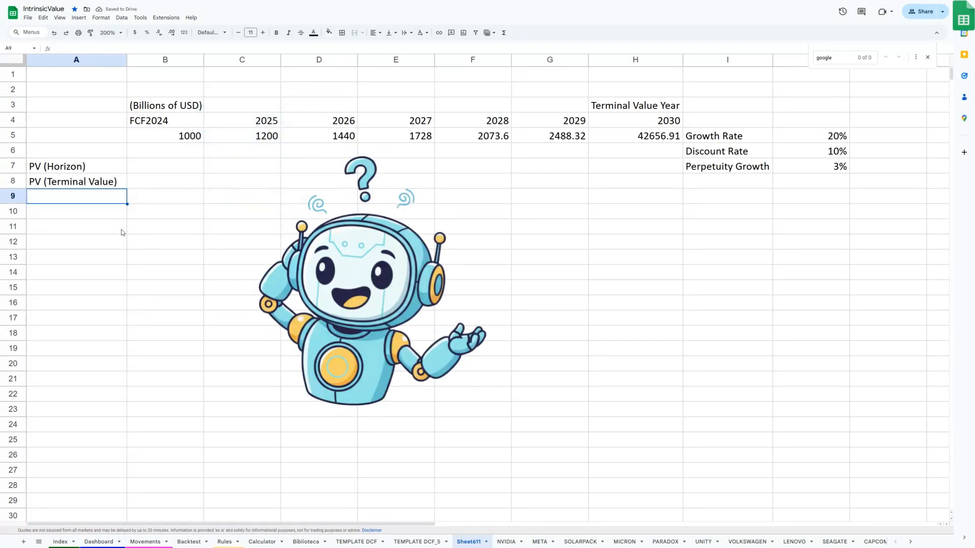
- Calculate the horizon's present value in B7 with =C5+NPV(J6,D5:G5) and reject the suggested auto-fill for B8
click(176, 170)
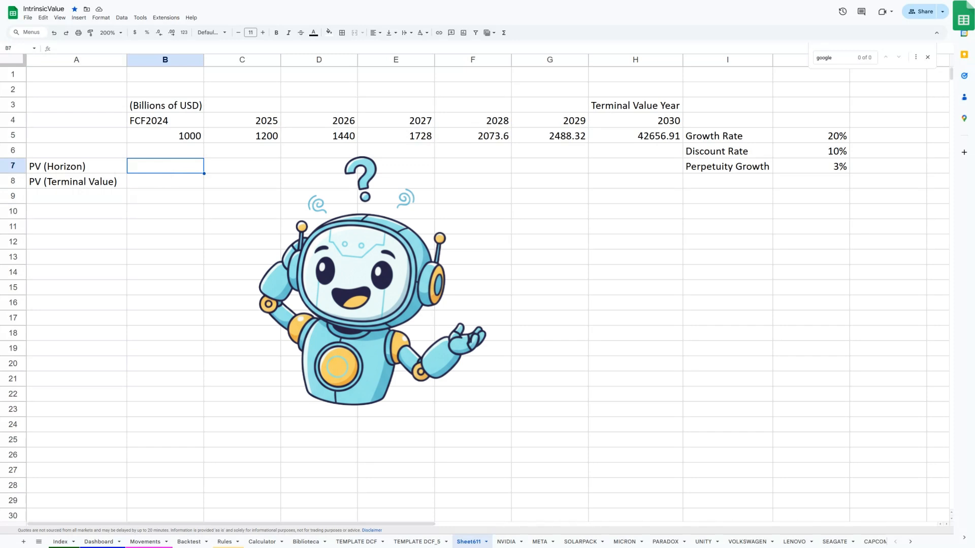
text(=)
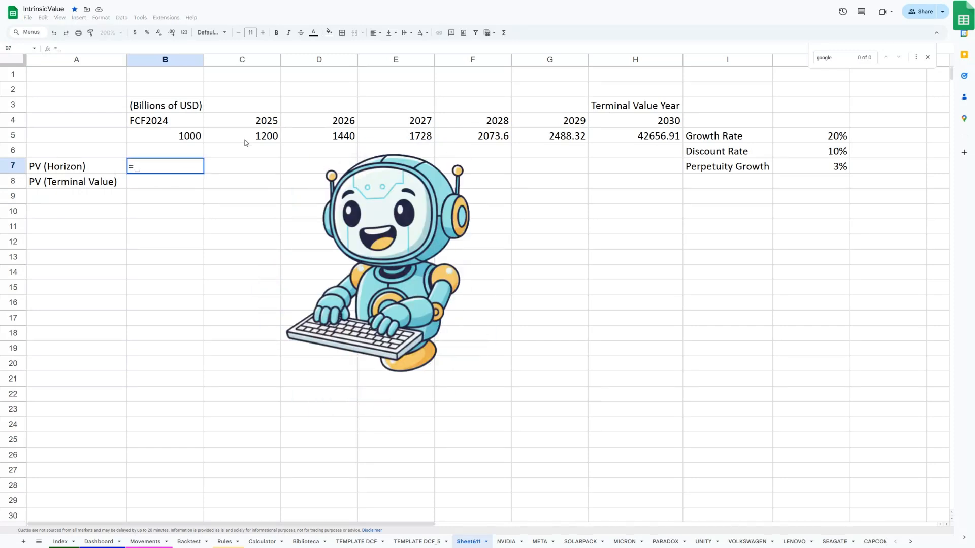
click(245, 136)
text(+)
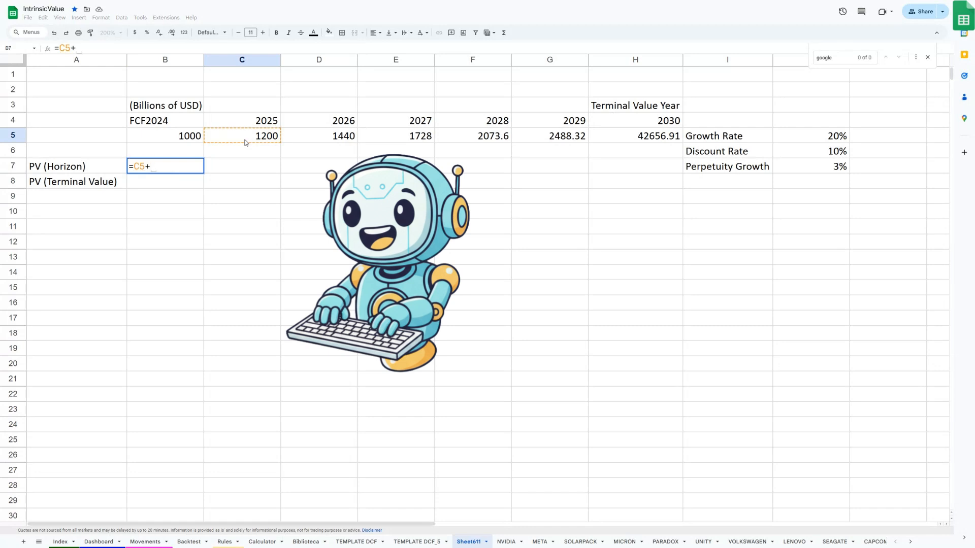
text(NPV()
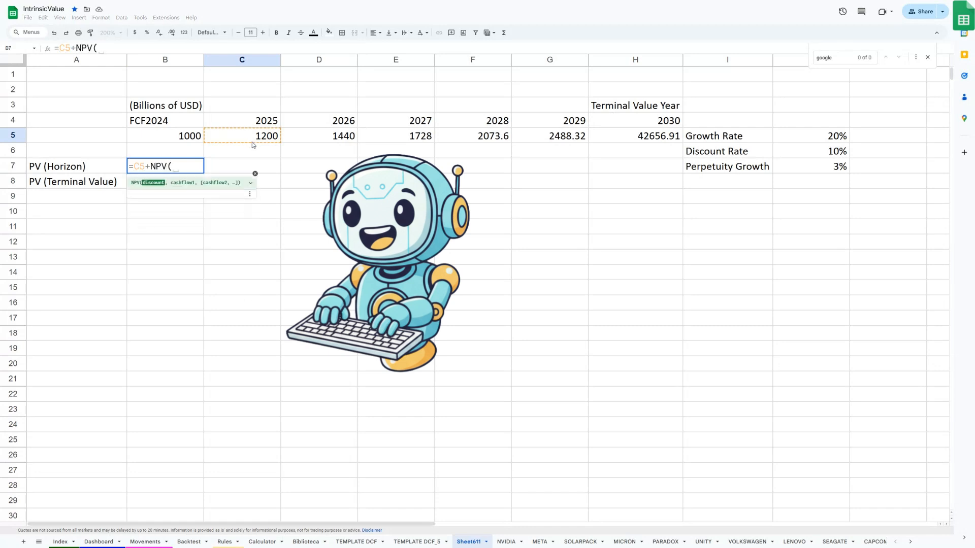
click(823, 153)
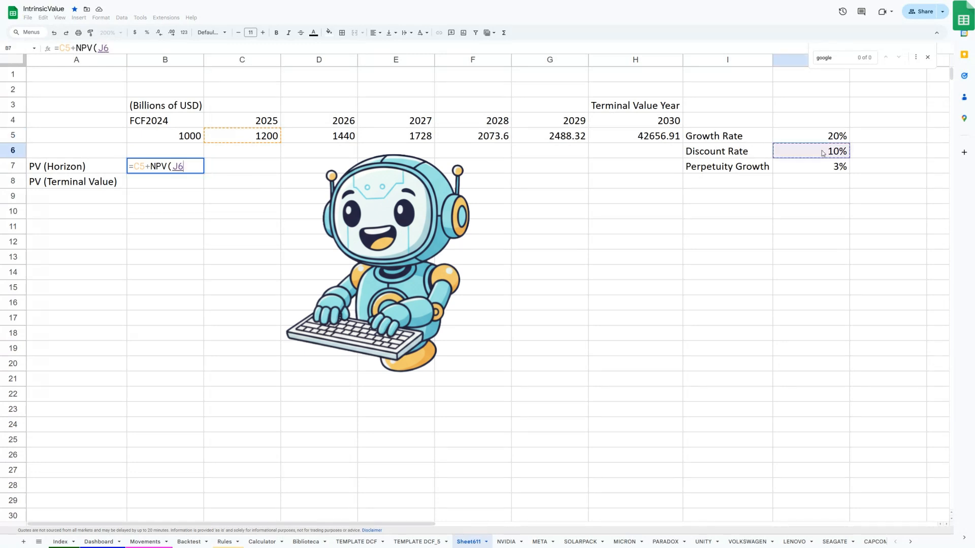
text(,)
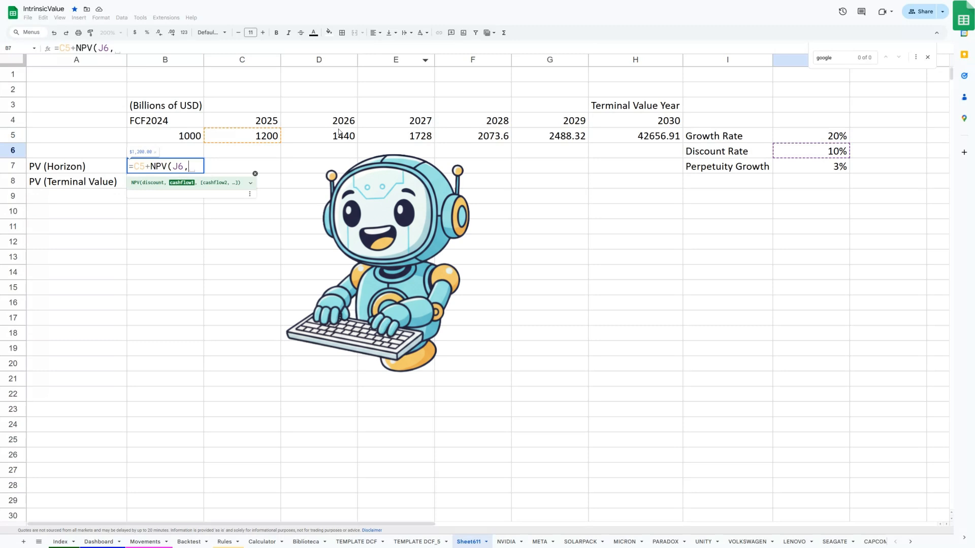
drag(319, 136, 517, 139)
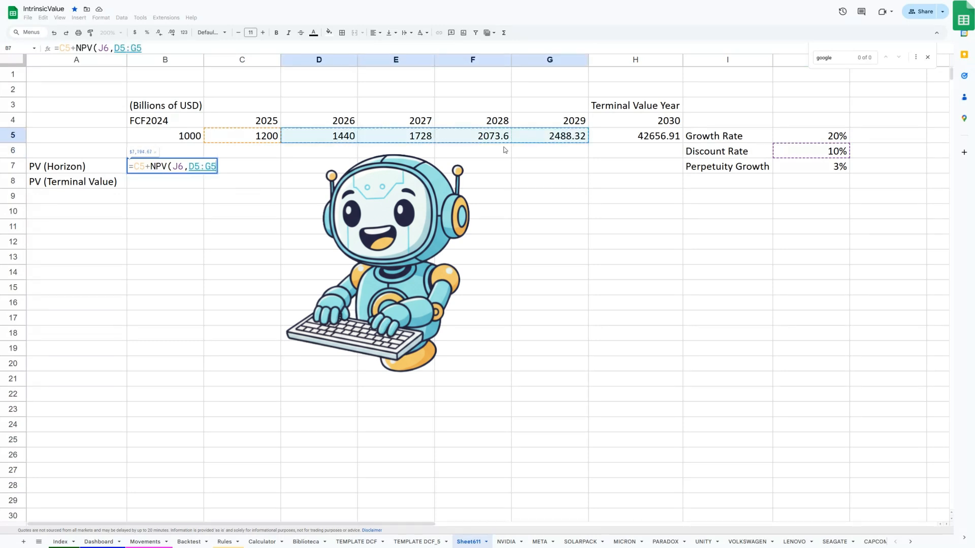
text())
key(Return)
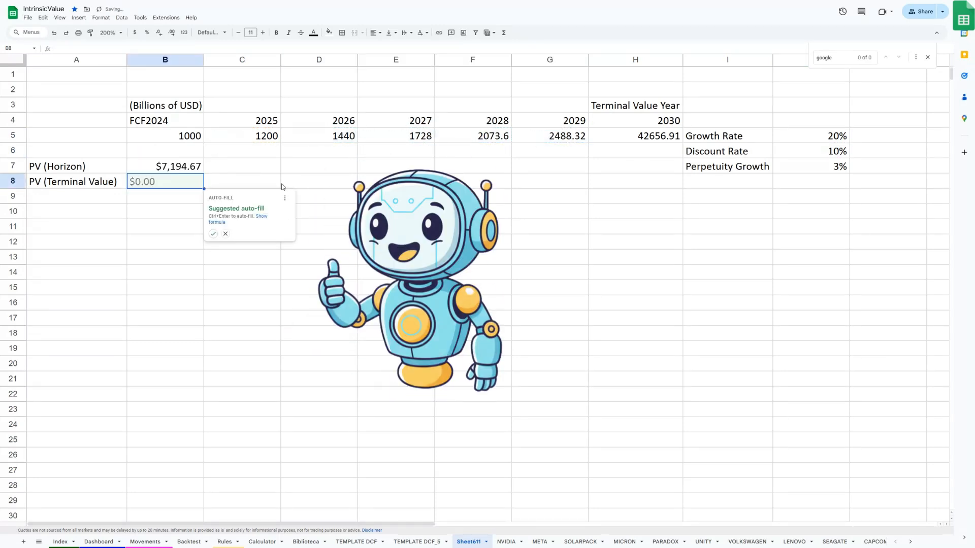
click(225, 234)
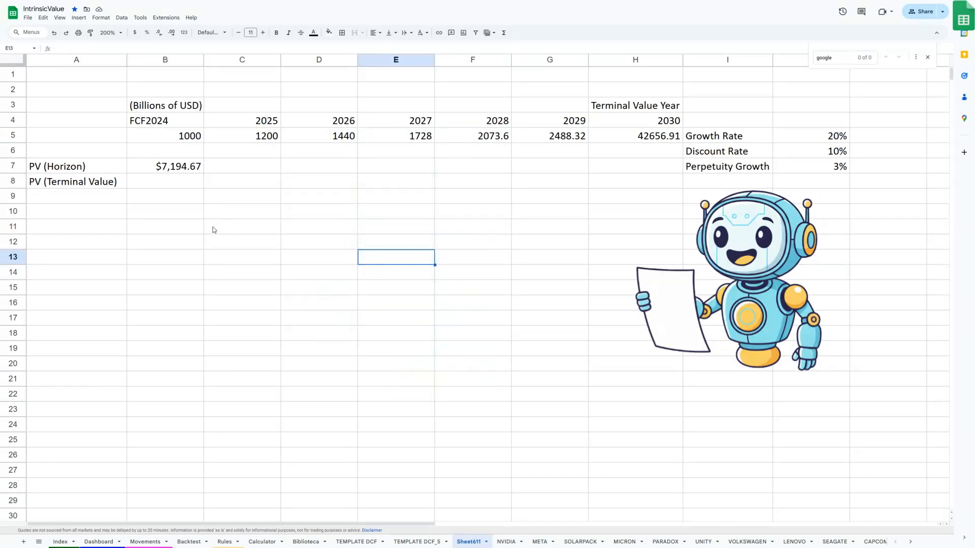
- Calculate the terminal value's present value in B8 with =H5/(1+$J$6)^5
double_click(186, 184)
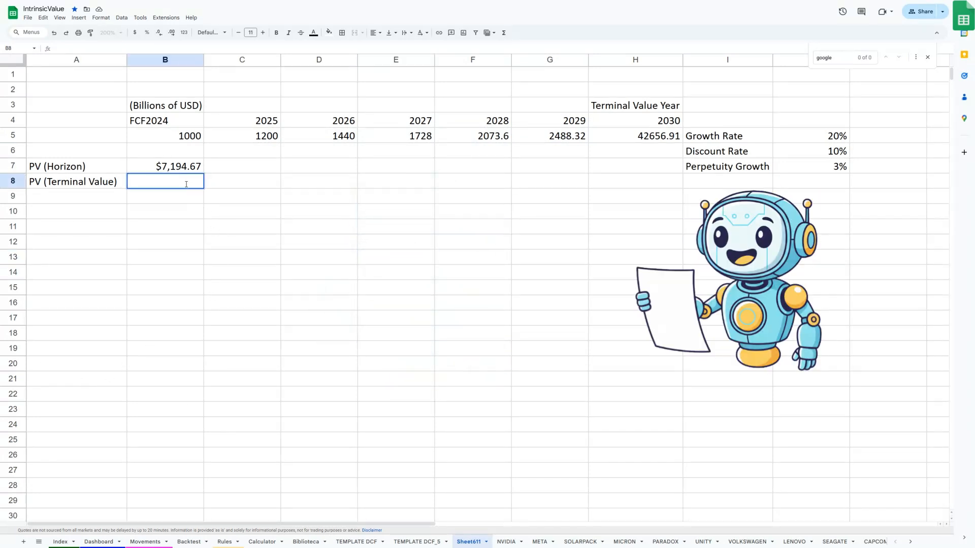
text(=)
click(630, 140)
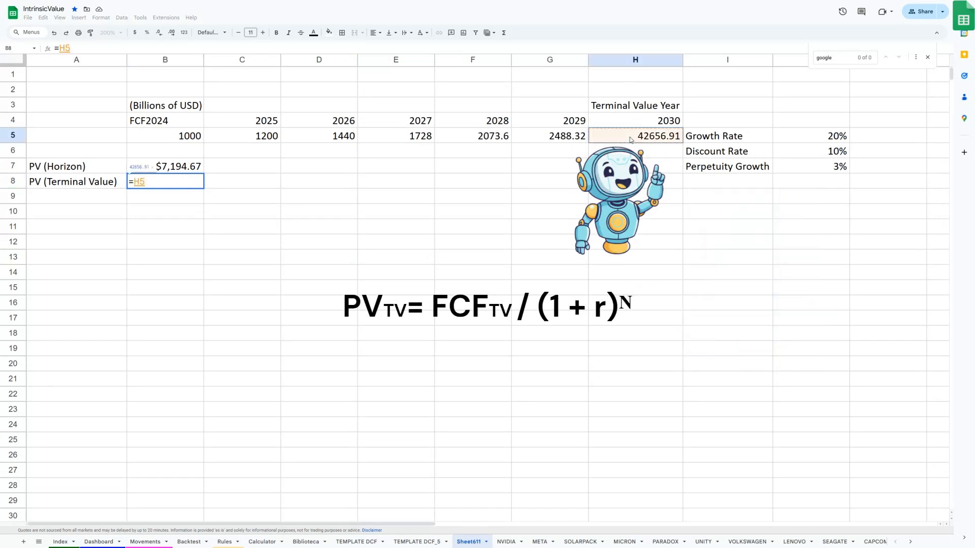
text(/()
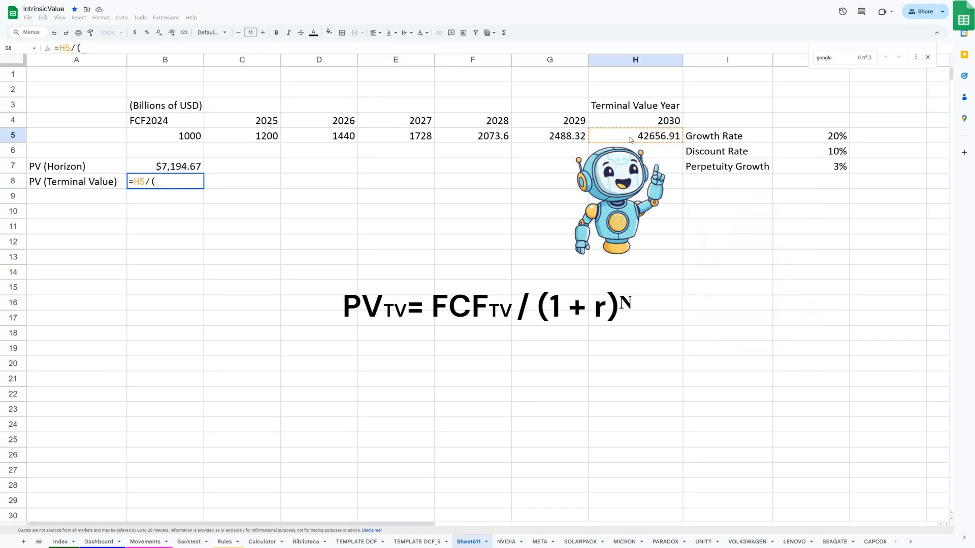
text(1+)
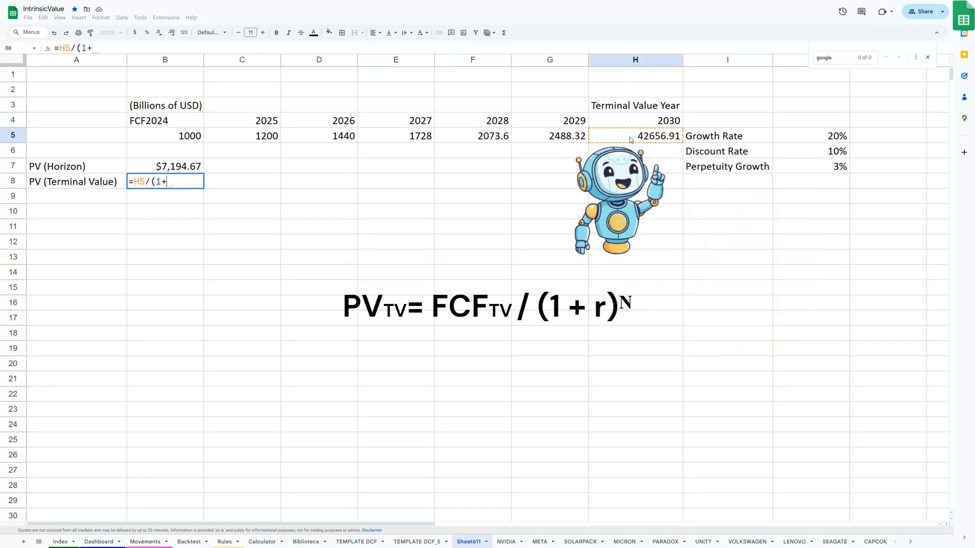
click(844, 154)
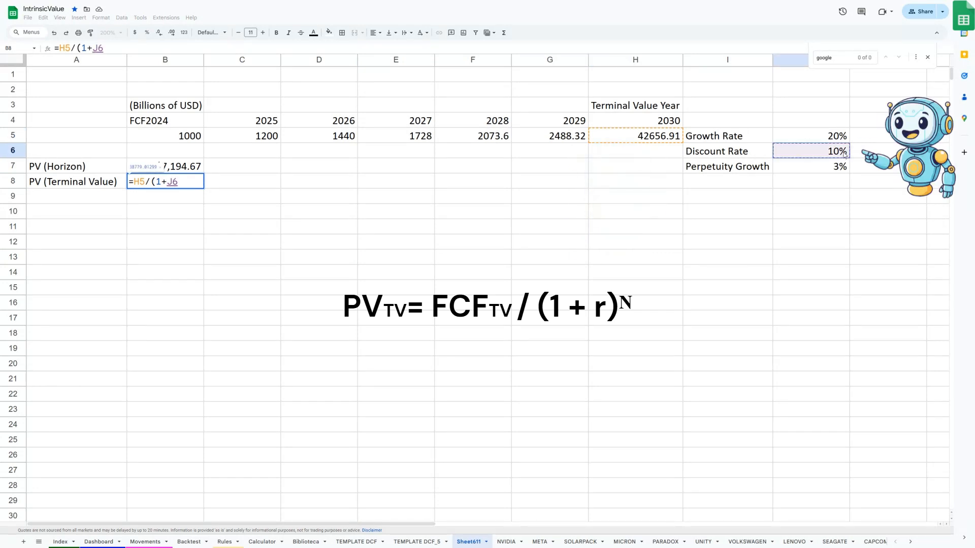
key(F4)
text())
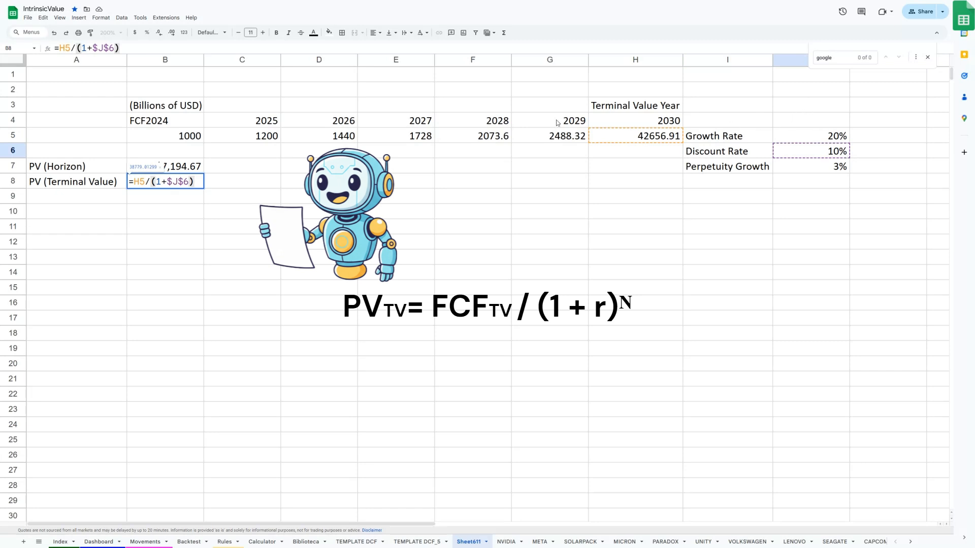
text(^5)
key(Return)
- Number the forecast years 1 to 5 in C3:G3, above the years 2025 to 2029
click(263, 108)
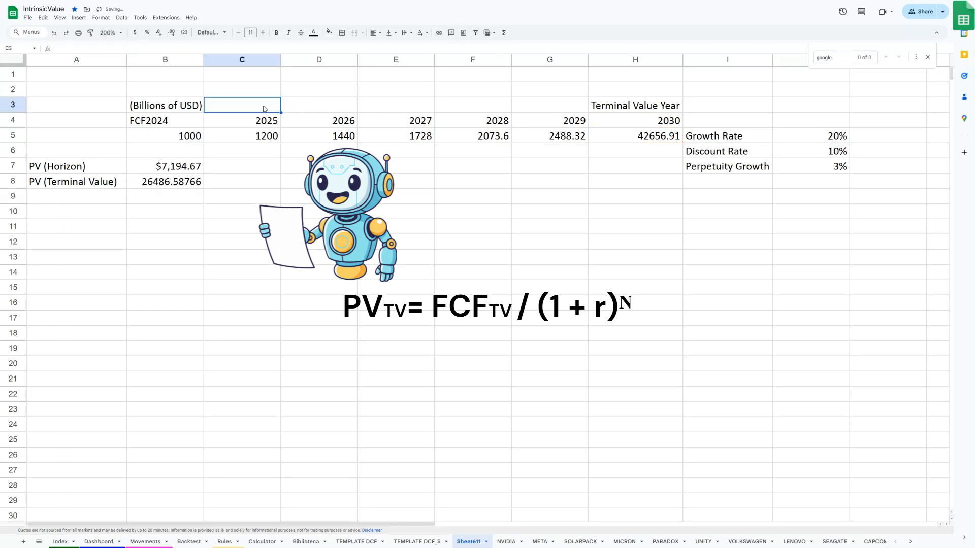
text(1)
key(Tab)
text(2)
key(Tab)
text(3)
key(Tab)
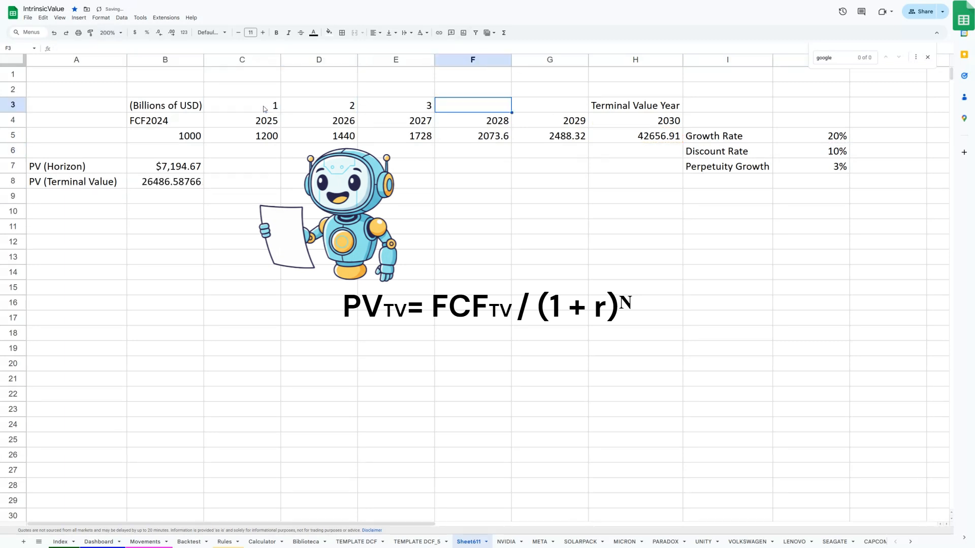
text(4	5)
key(Tab)
key(Down)
key(Left)
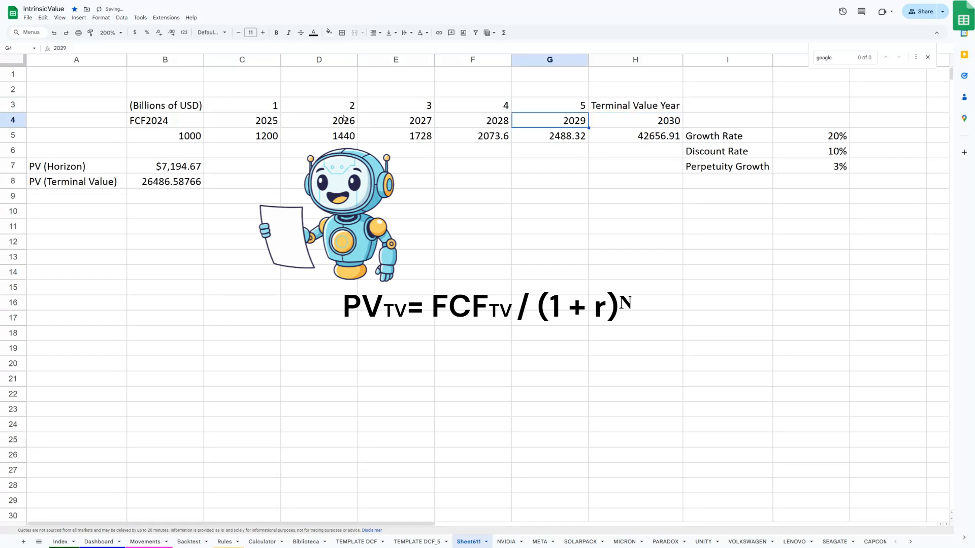
- Replace the fixed exponent 5 in B8's formula with a reference to G3
double_click(203, 180)
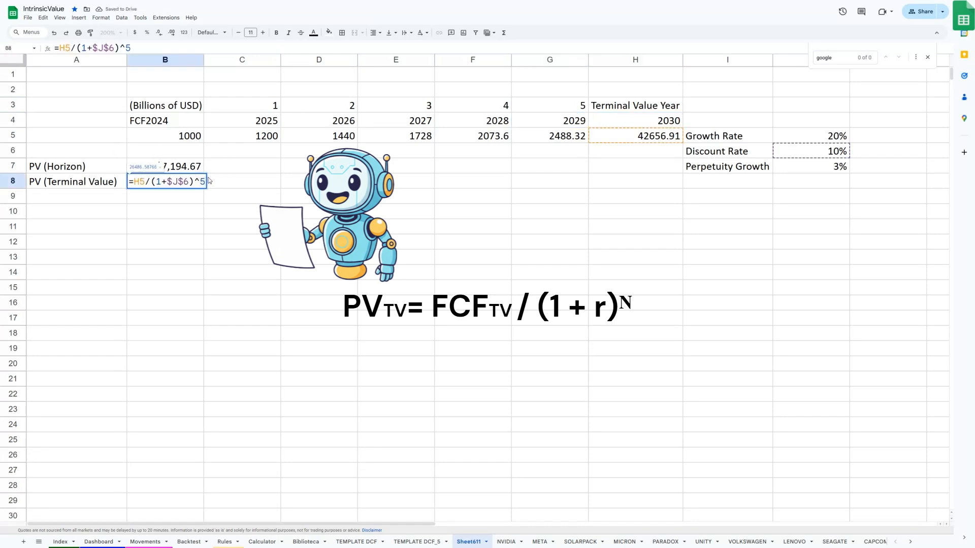
key(BackSpace)
click(571, 110)
key(Return)
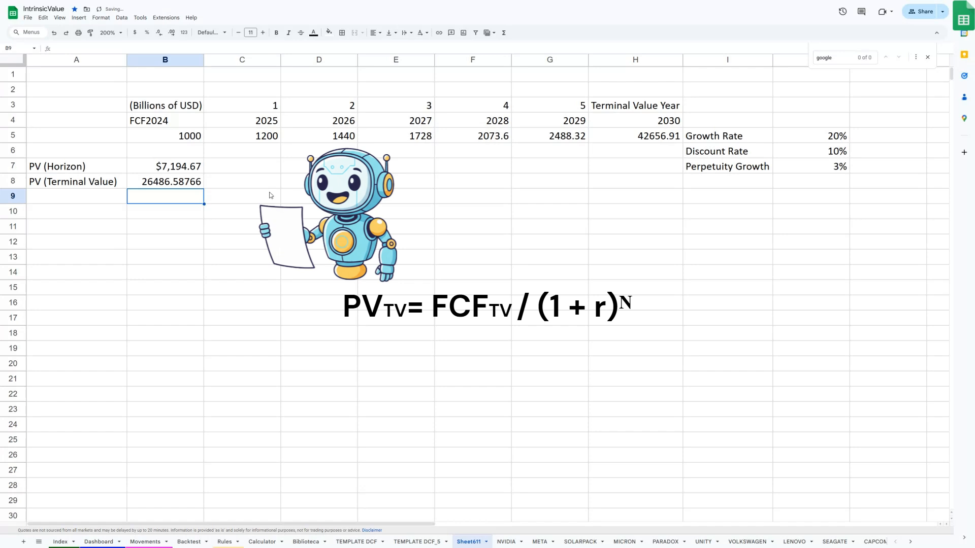
- Reduce the displayed decimals of the terminal value's present value in B8 to none
click(201, 185)
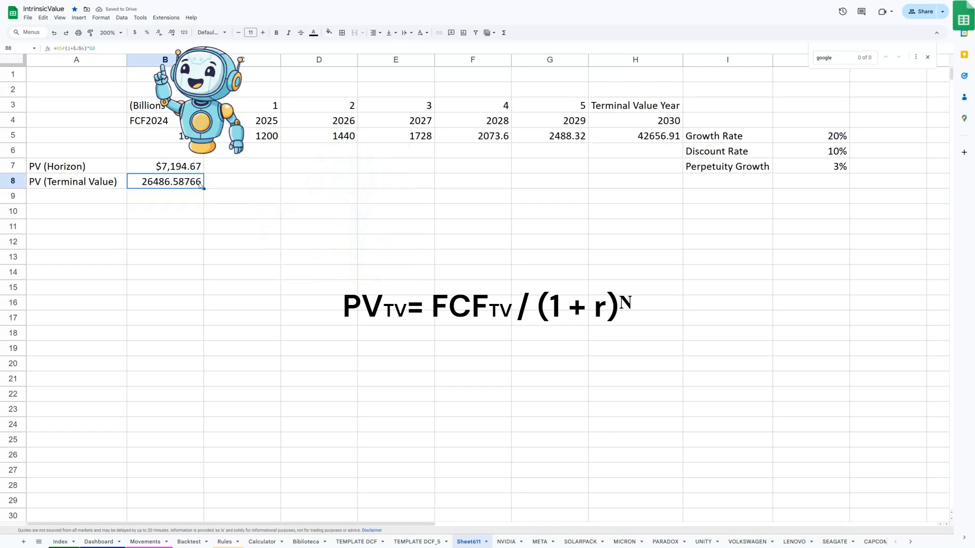
click(165, 31)
click(165, 32)
click(165, 32)
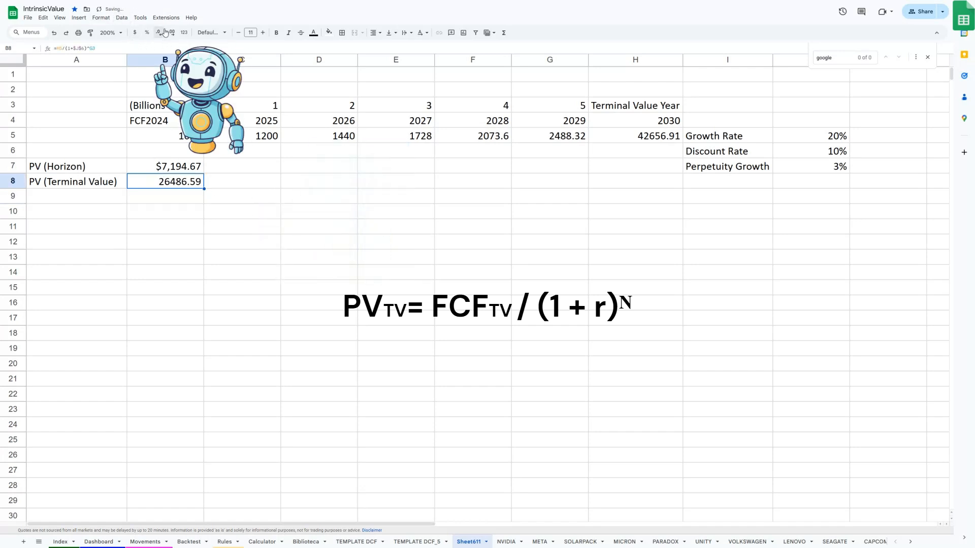
click(165, 32)
click(165, 32)
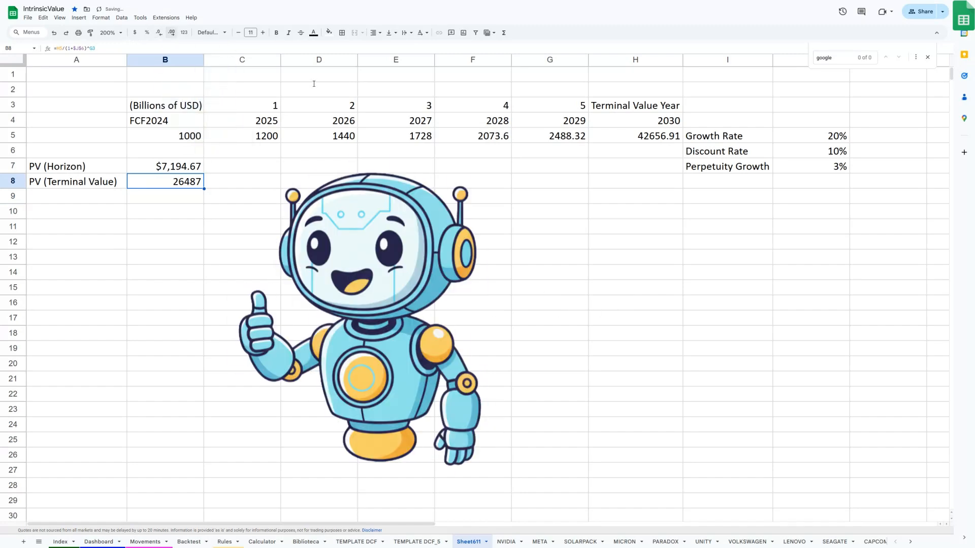
- Label A9 "Intrinsic Value" and calculate it in B9 with =B7+B8, adding the horizon and terminal present values
click(239, 197)
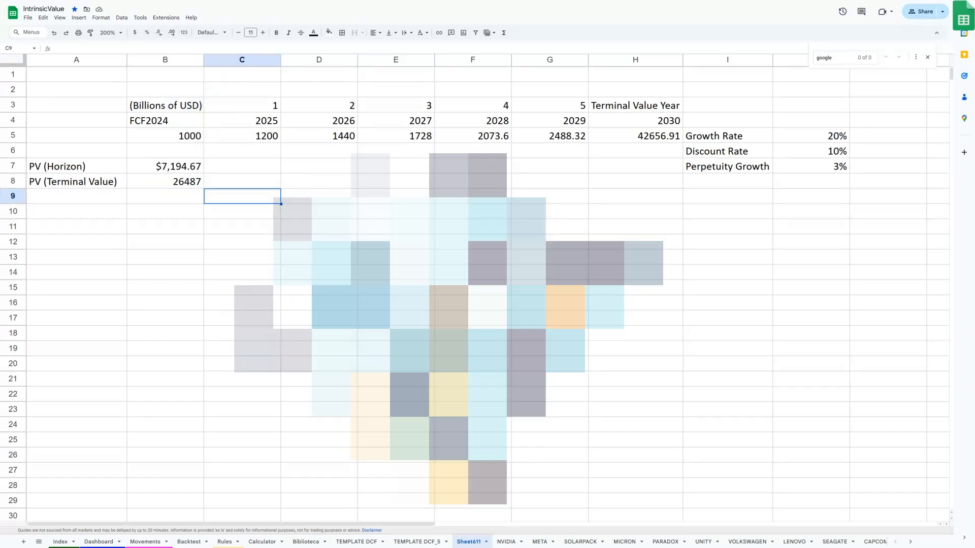
click(94, 200)
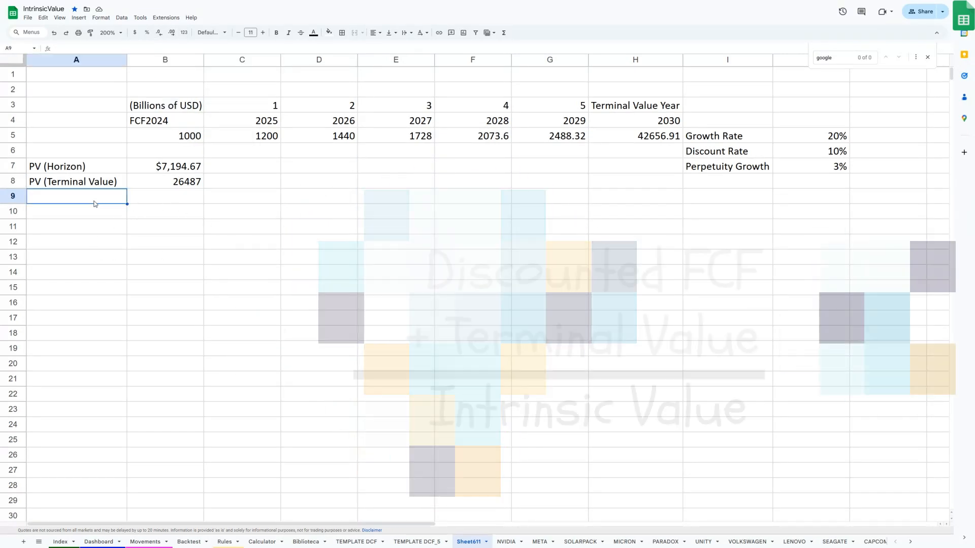
text(Intrinsic )
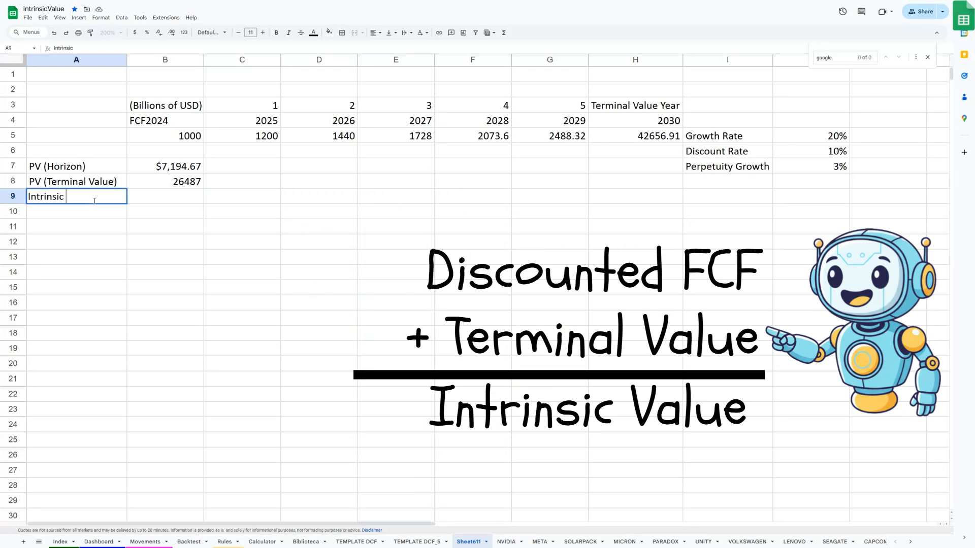
text(Value)
key(Tab)
text(=)
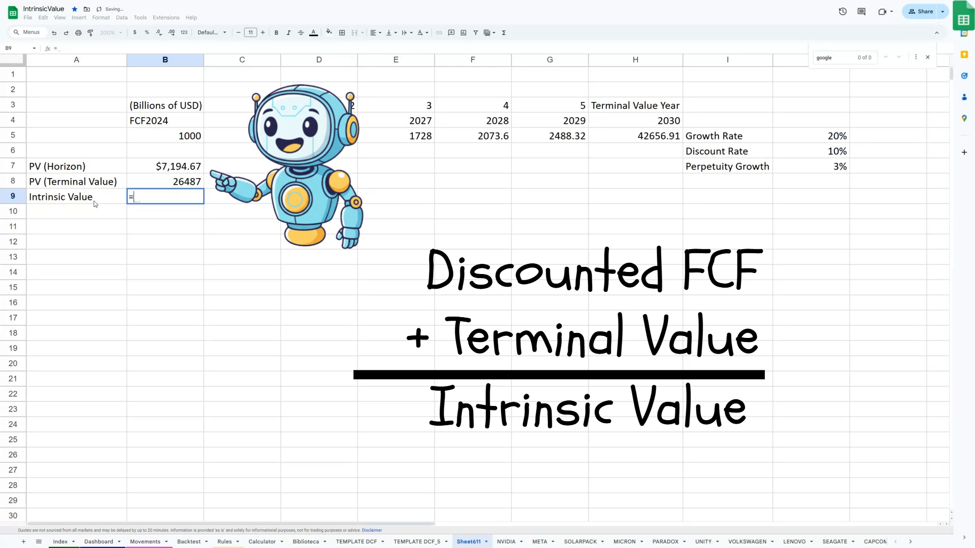
key(Up)
key(Up)
text(+)
key(Up)
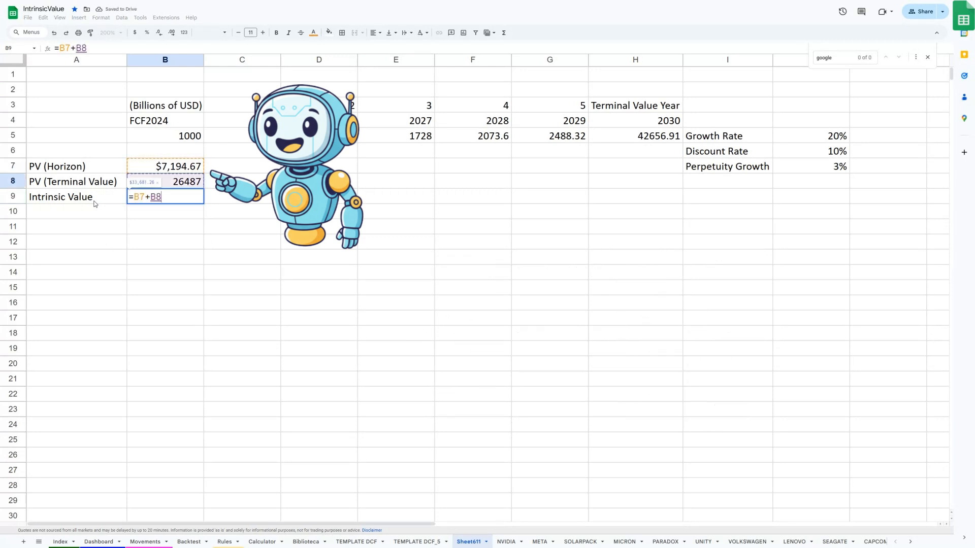
key(Return)
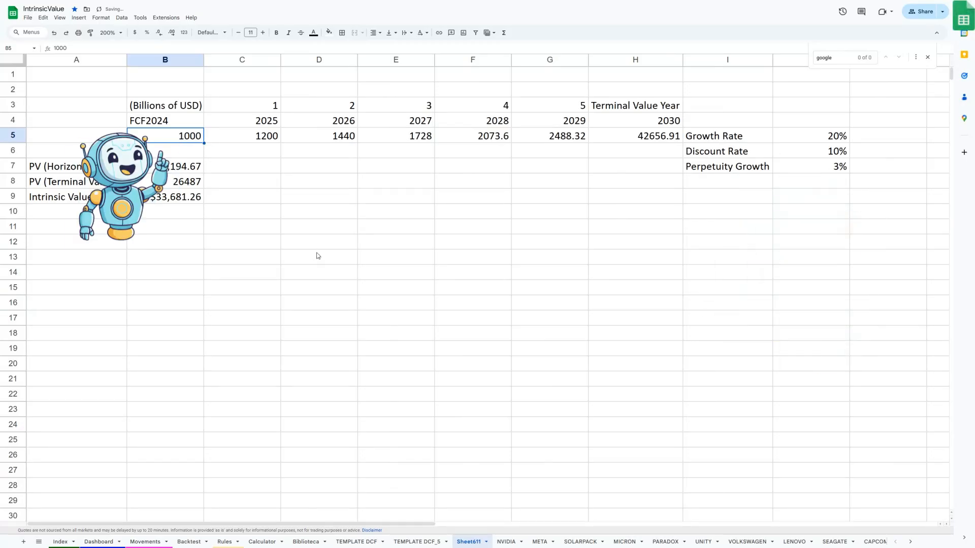
- Set the 2024 free cash flow in B5 to 72.7
click(317, 255)
click(185, 138)
text(72)
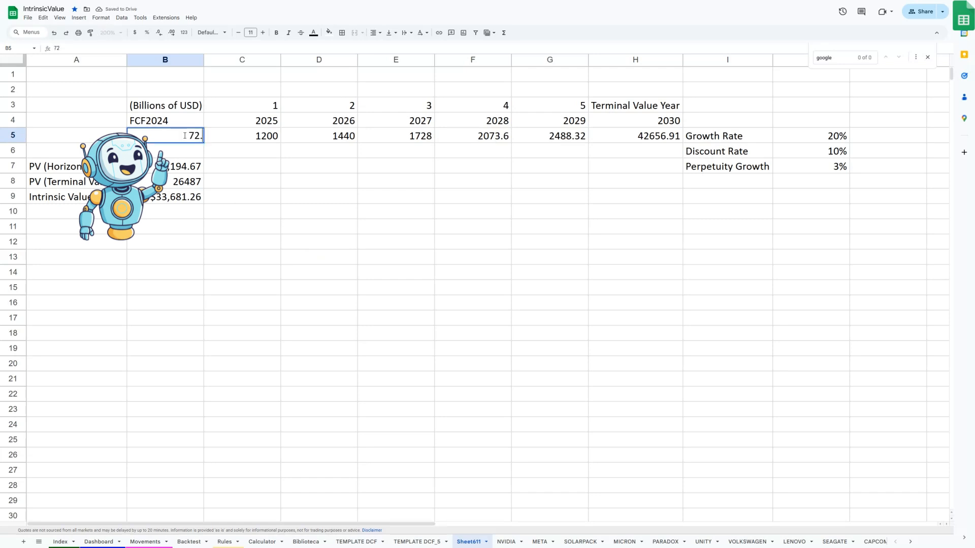
text(.7)
key(Return)
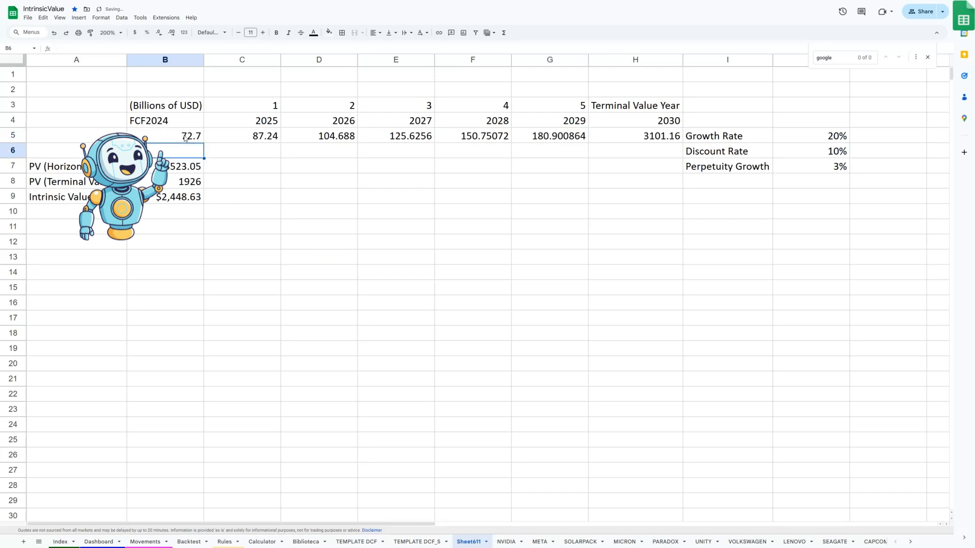
- Examine the projected cash flows in C5:G5, the growth and discount rates in column J, and the present values in column B
click(219, 136)
shift+click(551, 136)
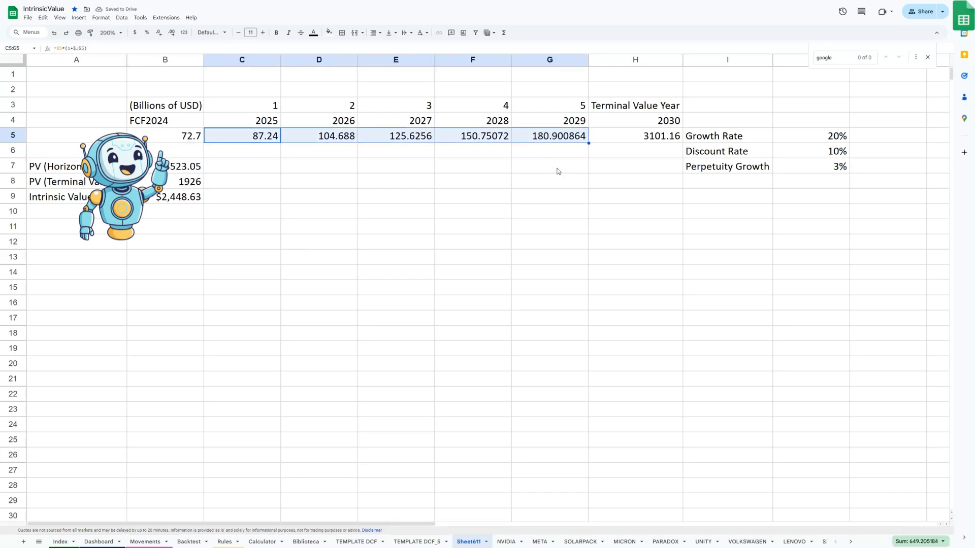
click(783, 137)
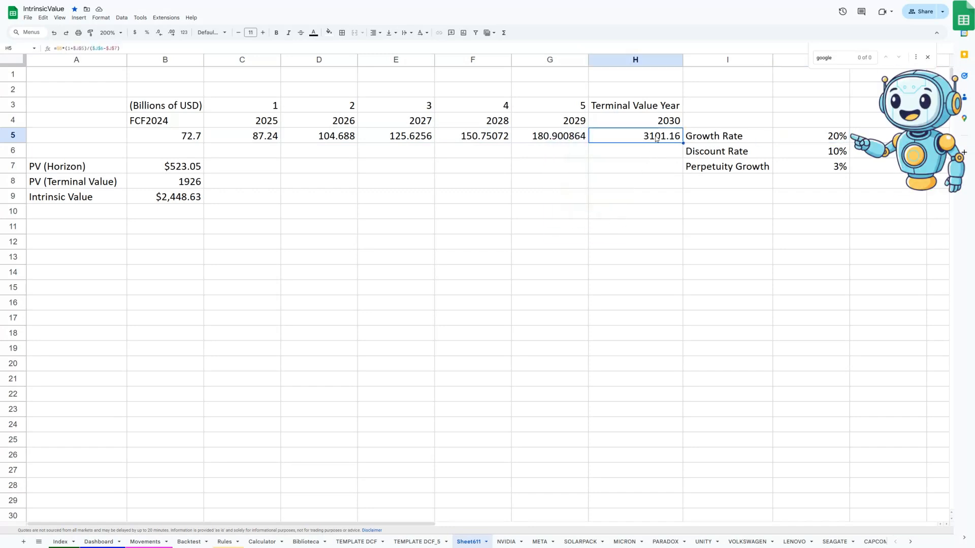
click(827, 155)
drag(824, 168, 824, 172)
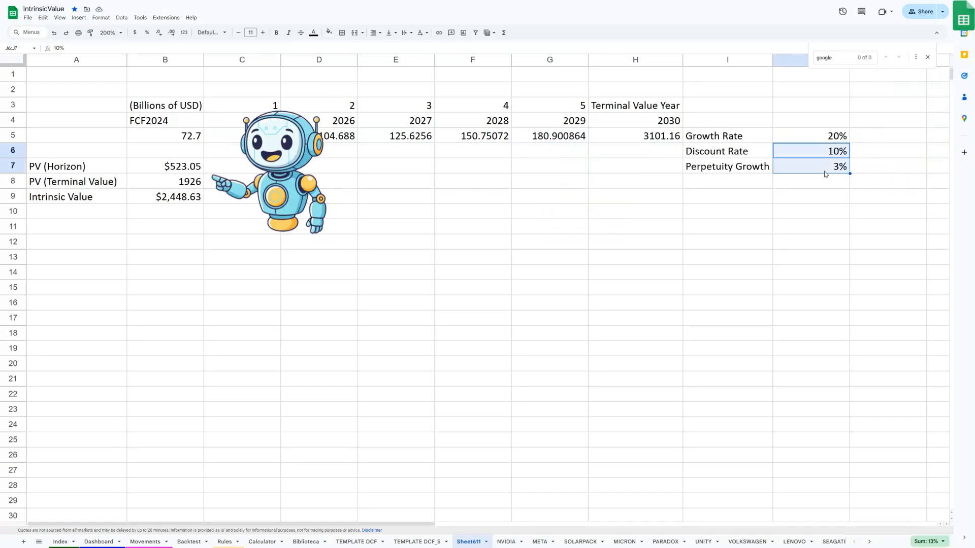
click(702, 250)
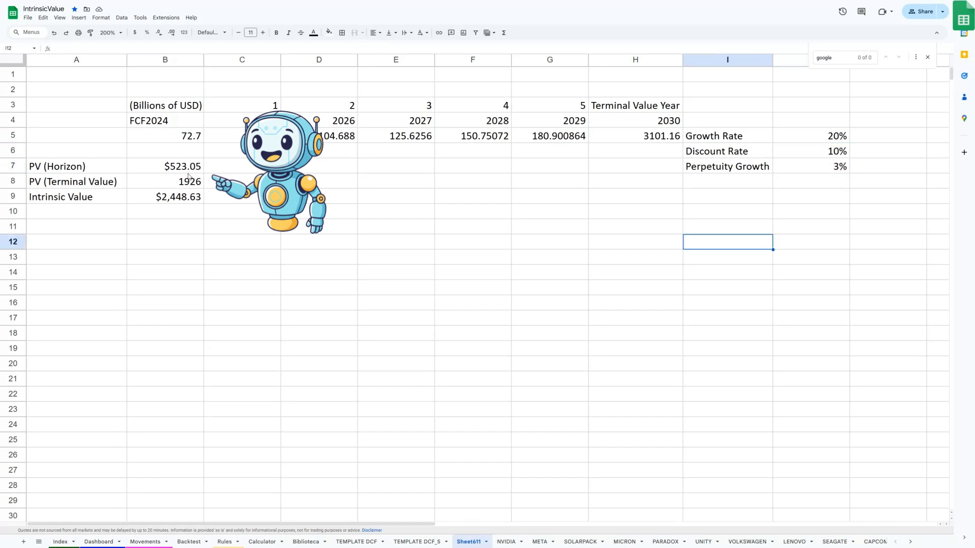
drag(185, 171, 191, 188)
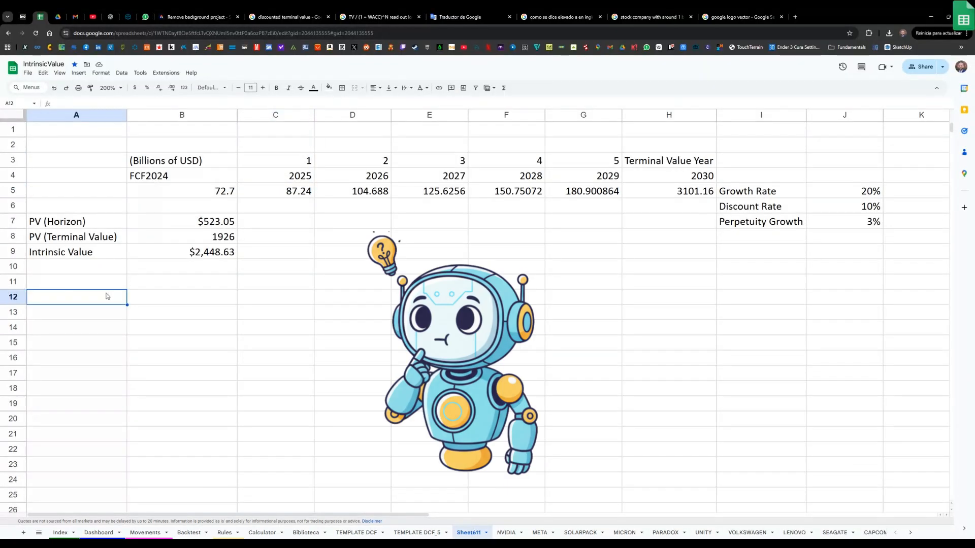
- Label A12 "MarketCap" and fetch the company's market capitalization in B12 with =GOOGLEFINANCE("GOOG","MarketCap")
text(Market)
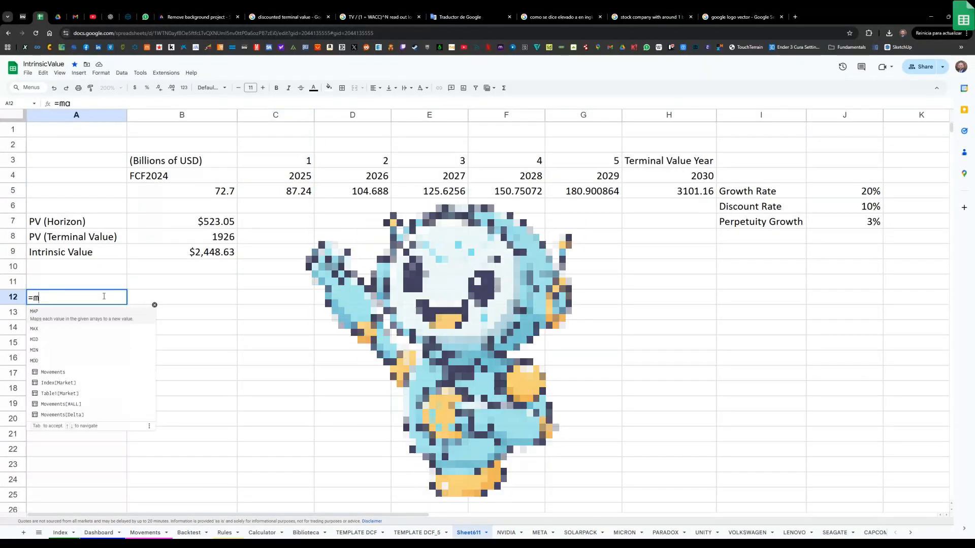
text(Cap)
key(Tab)
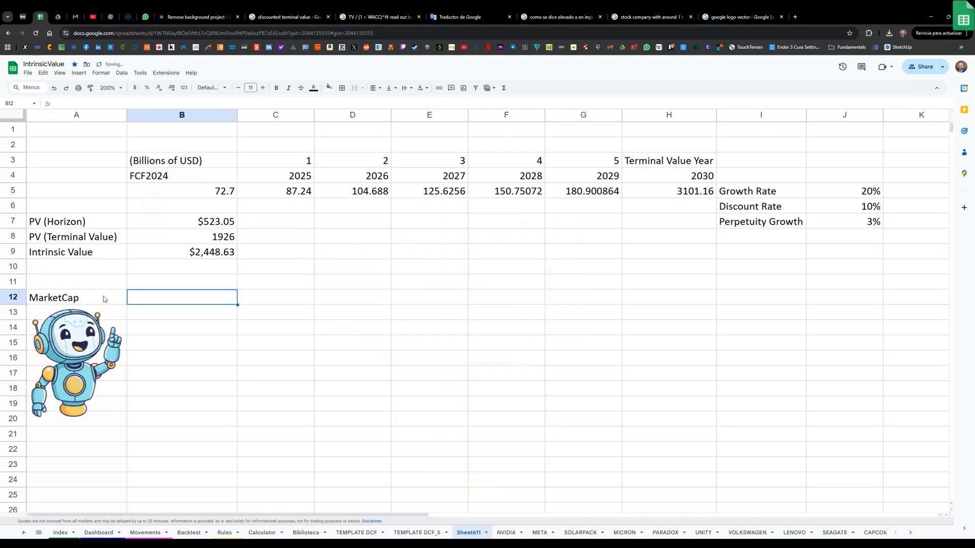
text(=Googl)
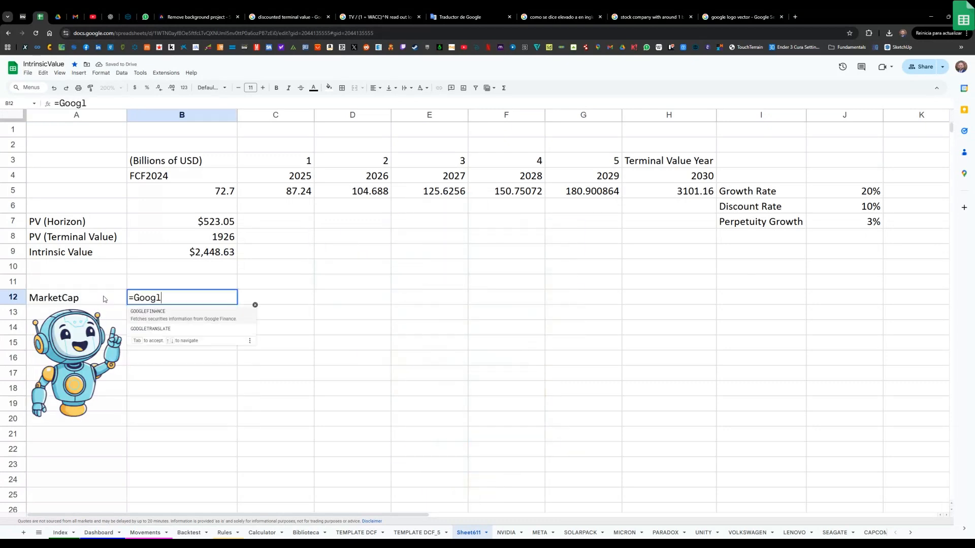
key(Tab)
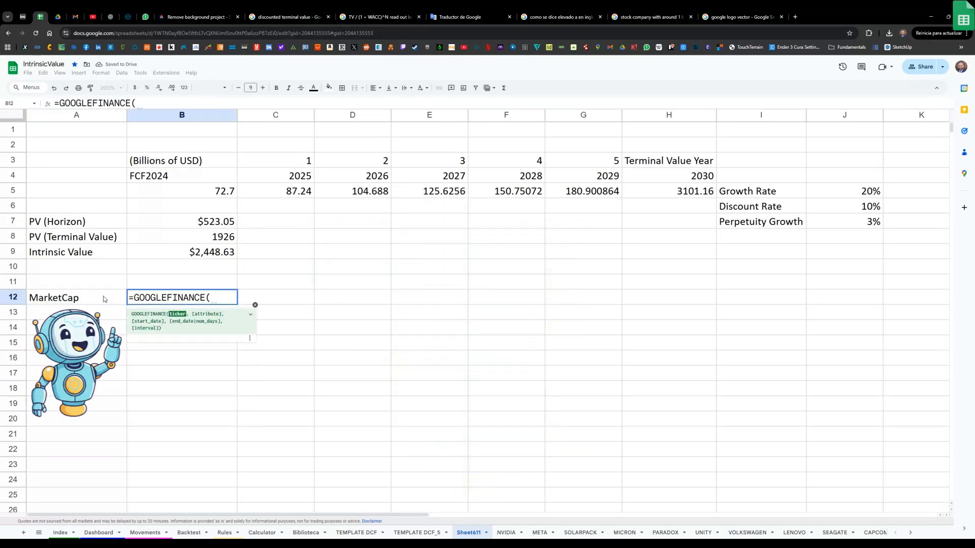
text("GOOG",)
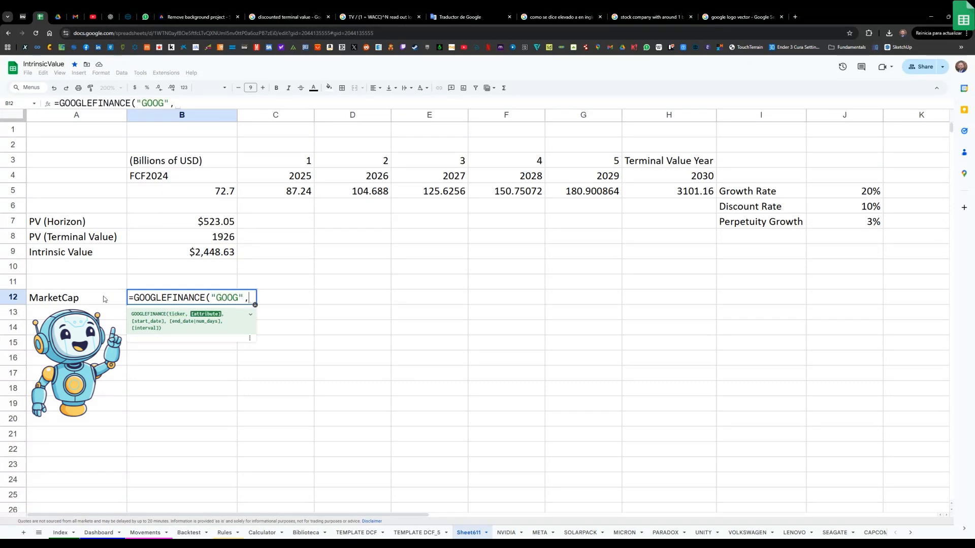
text("MarketCap)
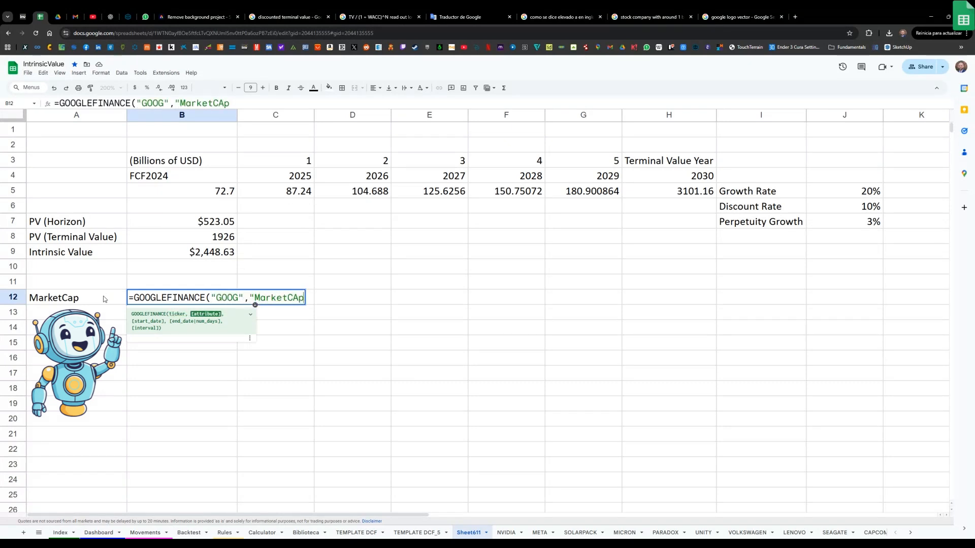
text("))
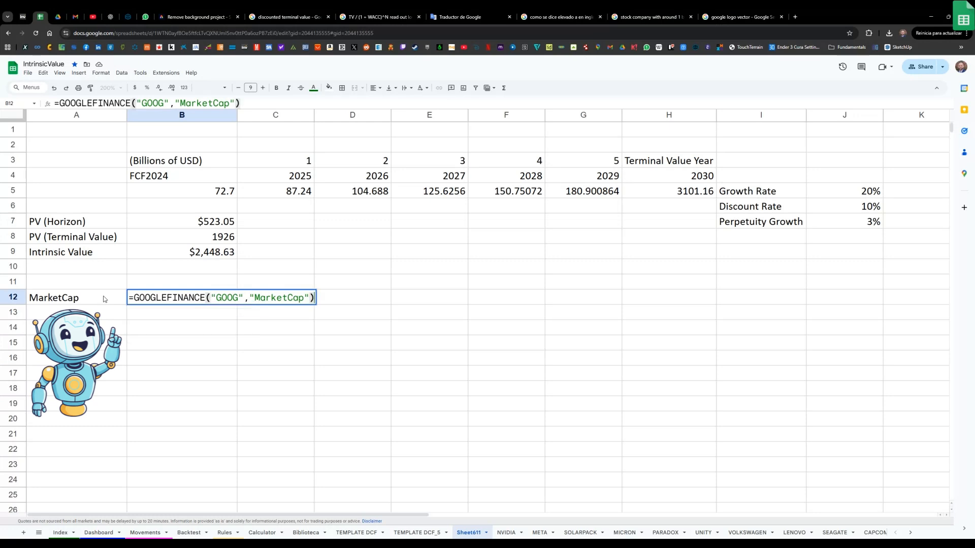
key(Return)
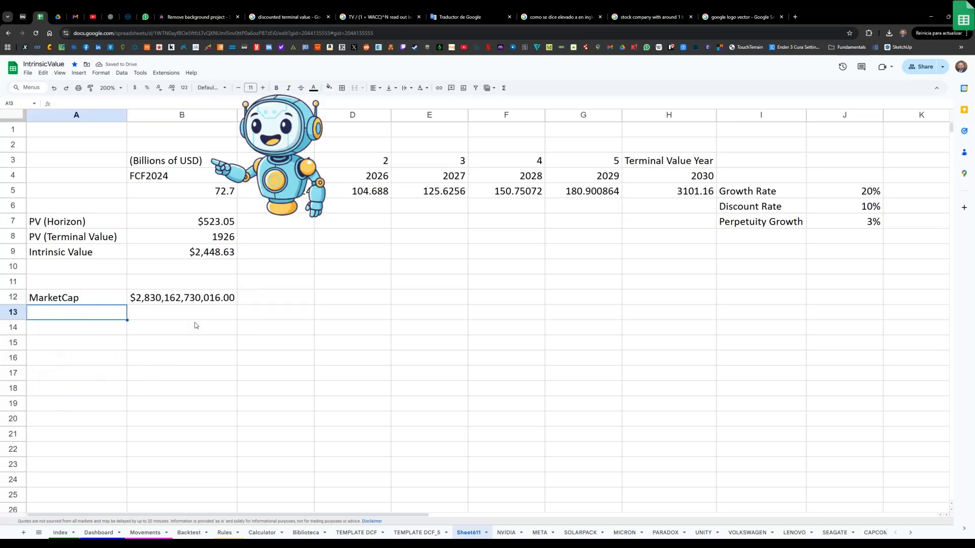
- Divide the market cap formula in B12 by 10^9 to express it in billions
click(206, 302)
click(177, 104)
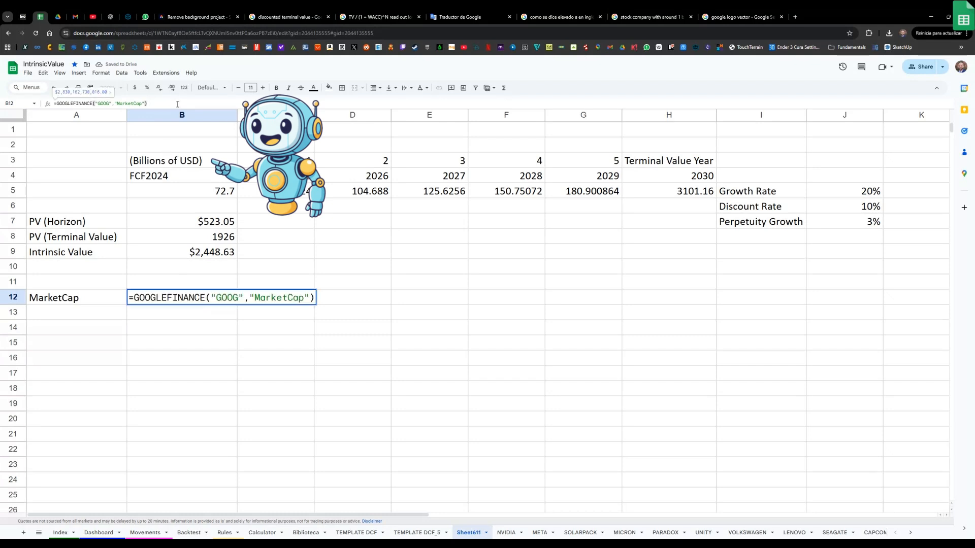
text(/)
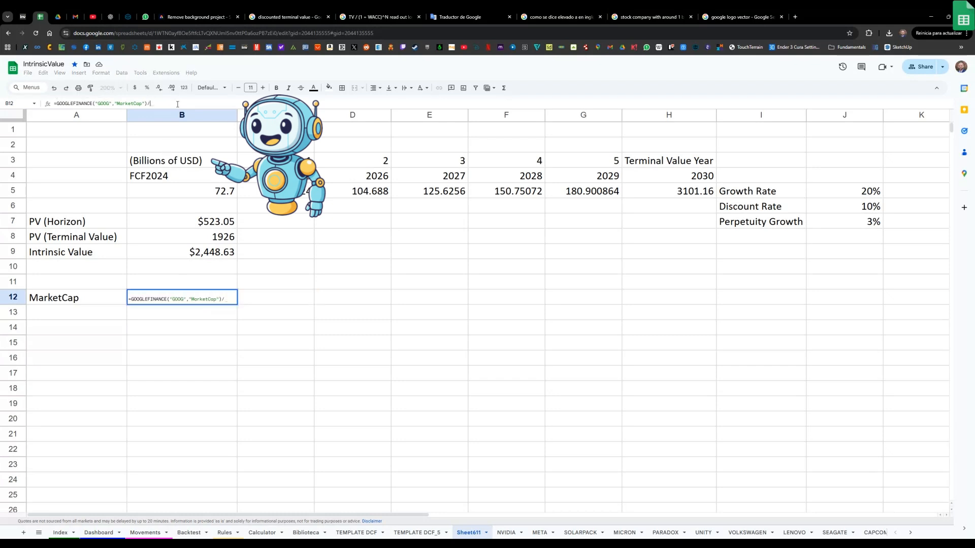
text(10^9)
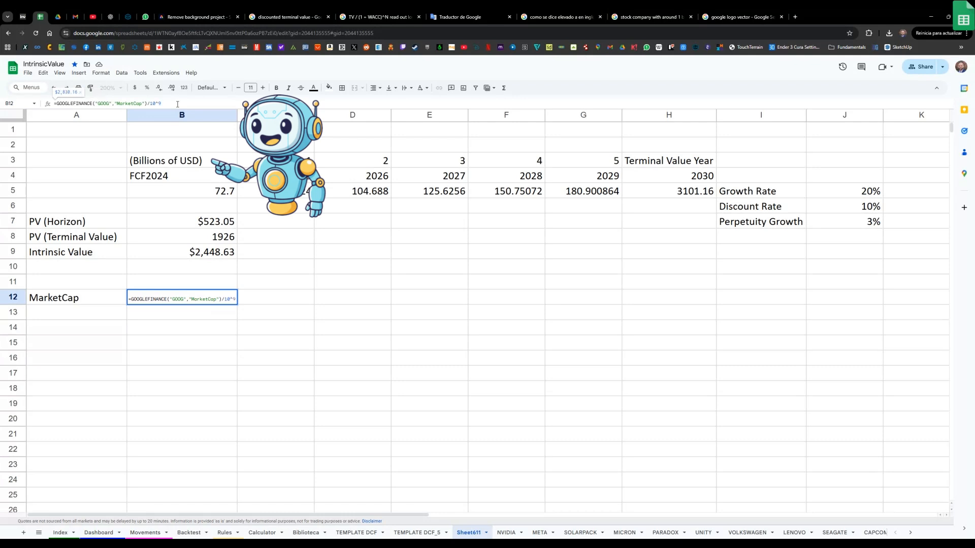
key(Return)
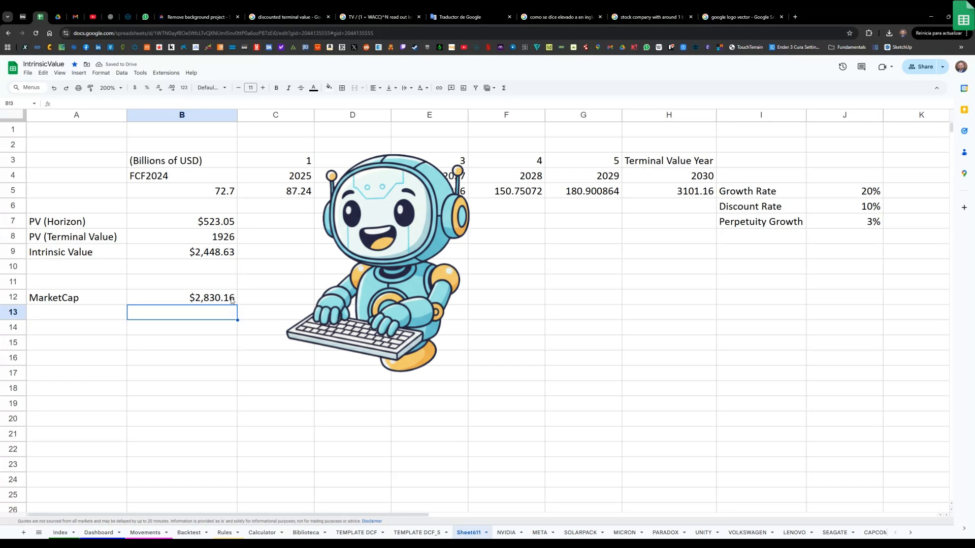
- Label A15 "Index Ratio" and calculate it in B15 with =B9/B12, dividing intrinsic value by market cap
key(Down)
key(Down)
key(Left)
text(Index Ratio)
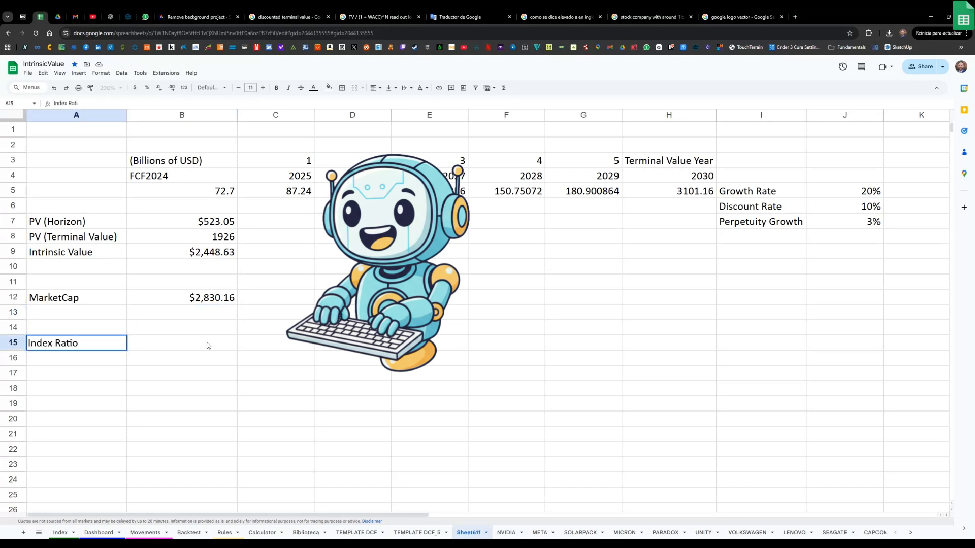
click(207, 346)
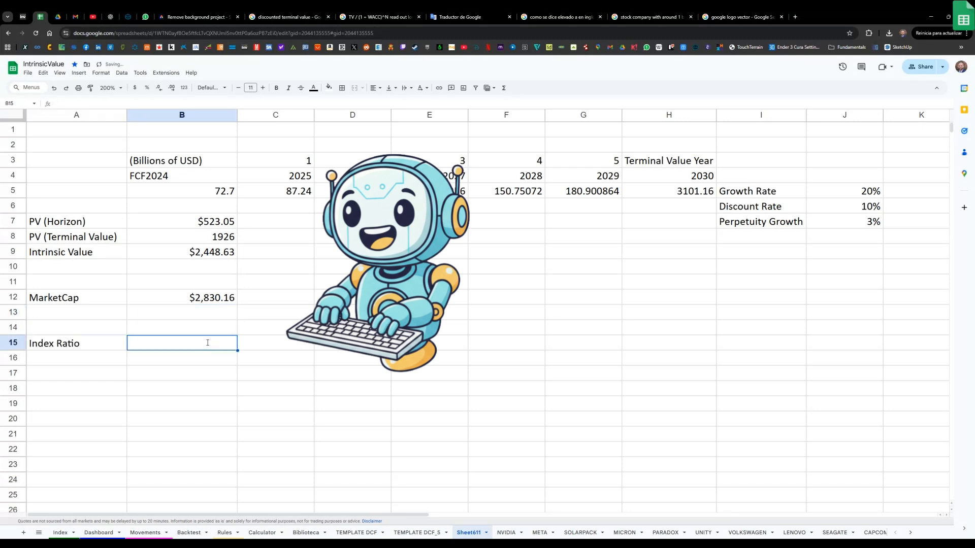
text(=)
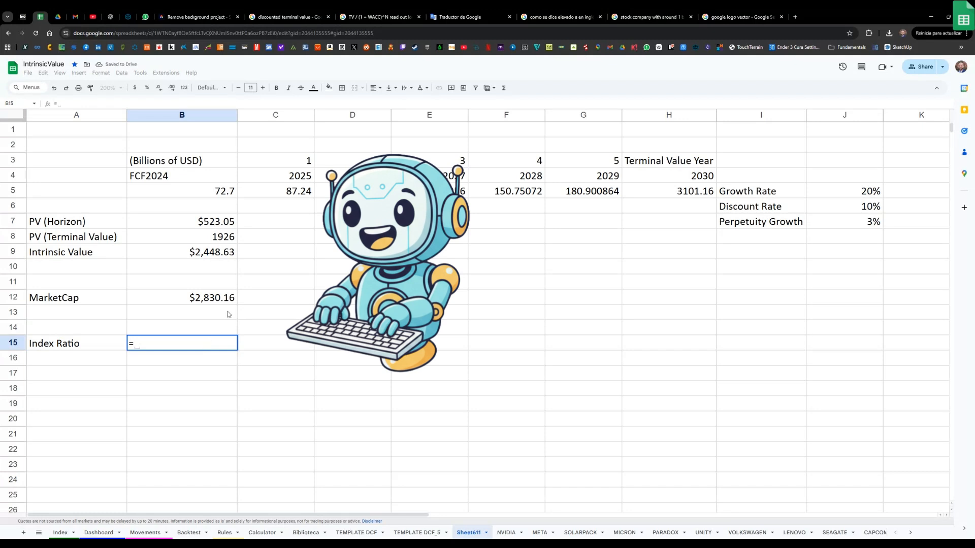
click(228, 254)
text(/)
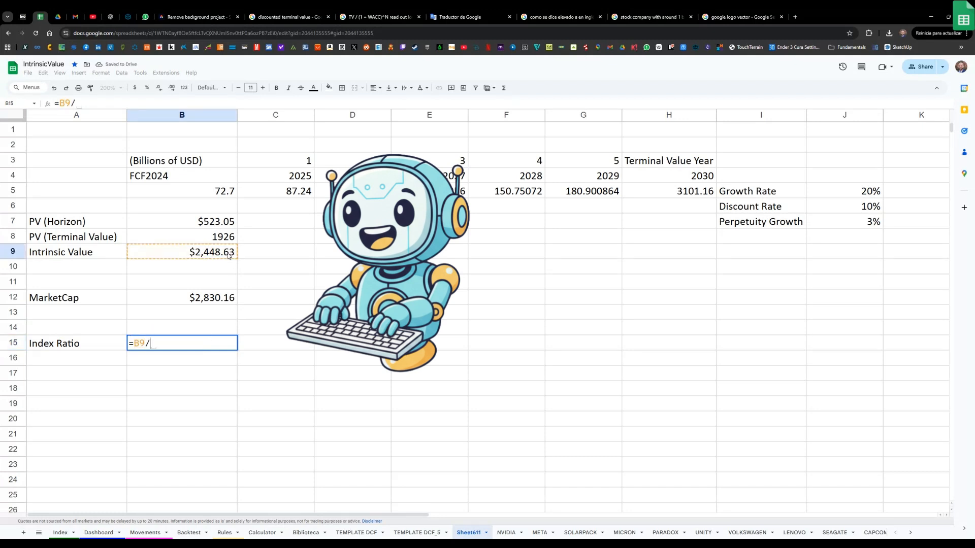
click(219, 298)
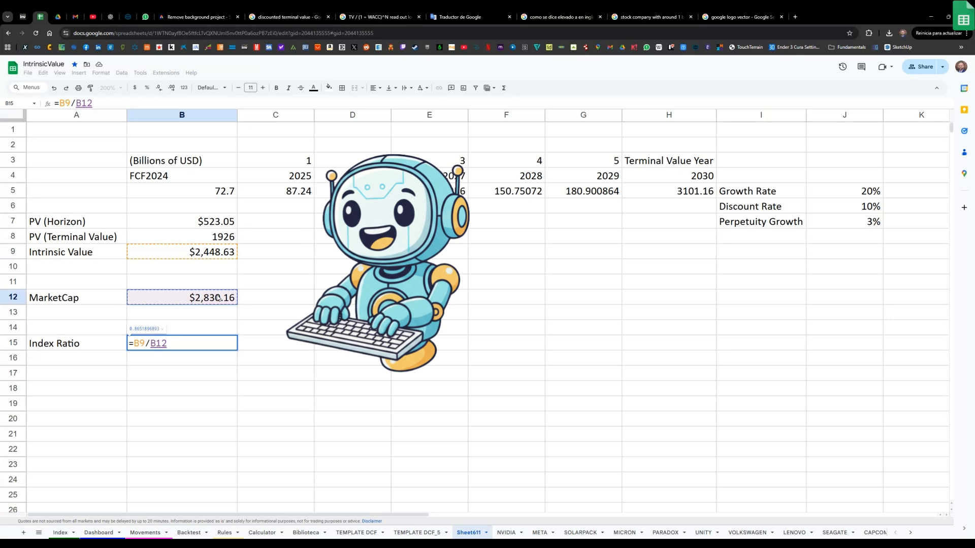
key(Return)
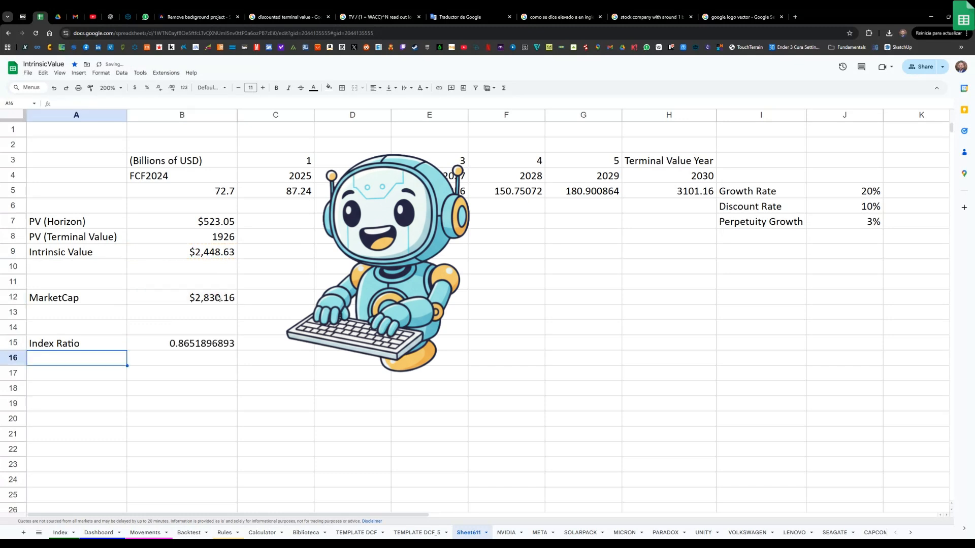
- Reduce the displayed decimals of the index ratio in B15 to two
click(194, 347)
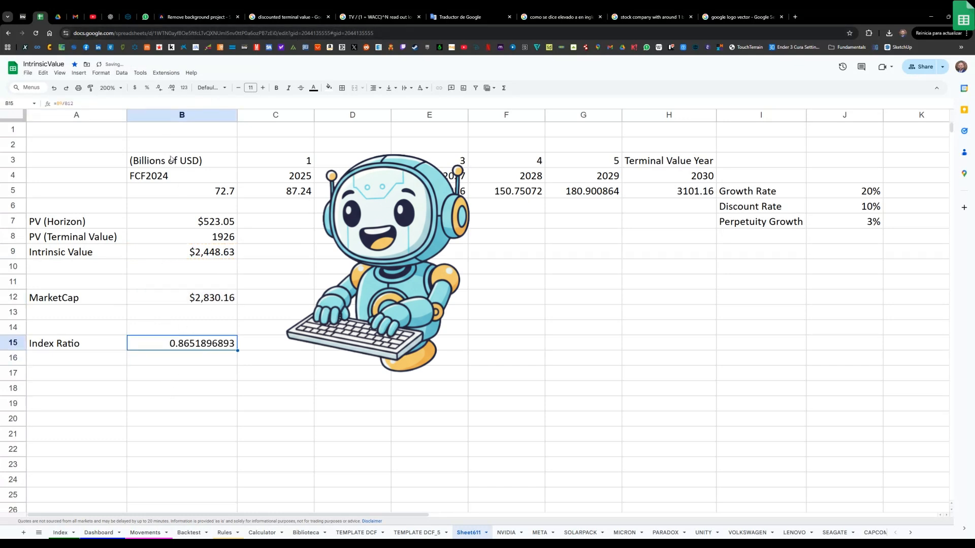
click(160, 90)
click(159, 90)
click(160, 90)
click(159, 90)
click(159, 90)
click(159, 90)
click(159, 89)
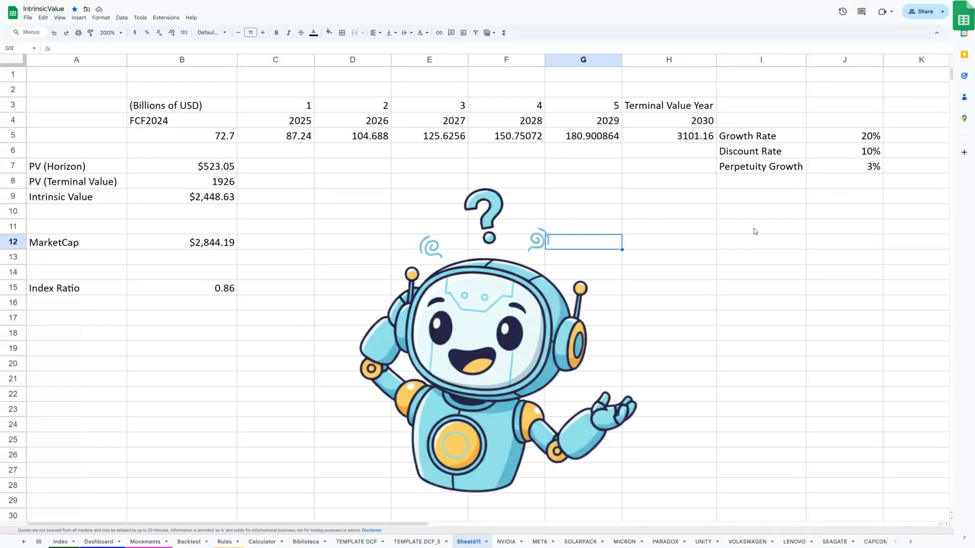
- Set the growth rate in J5 to 10%
click(855, 141)
text(10)
key(Return)
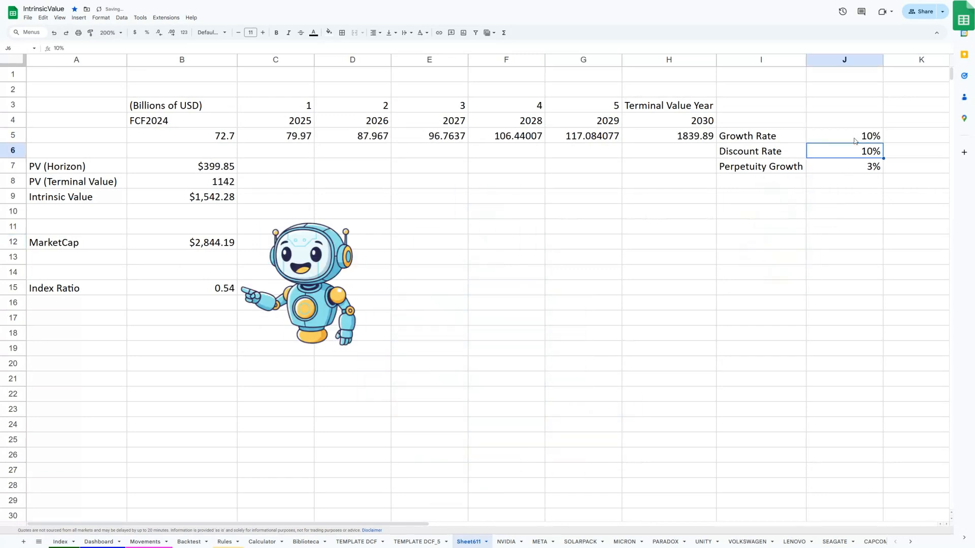
- Set the growth rate in J5 to 30%
click(854, 141)
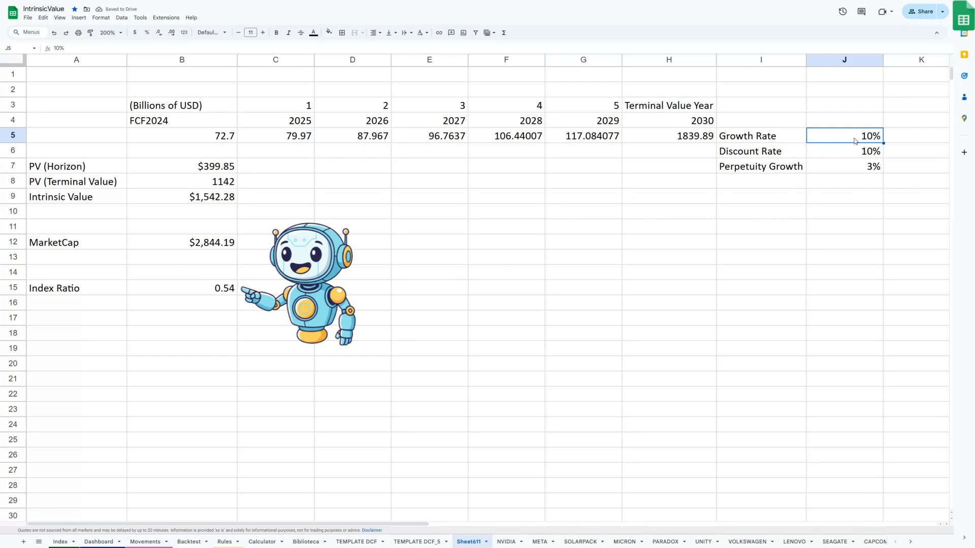
text(30)
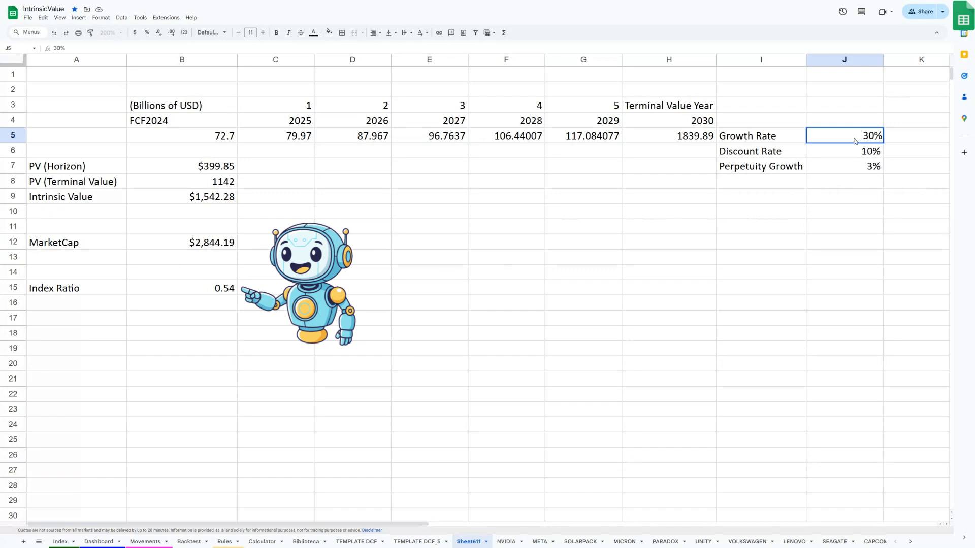
key(Return)
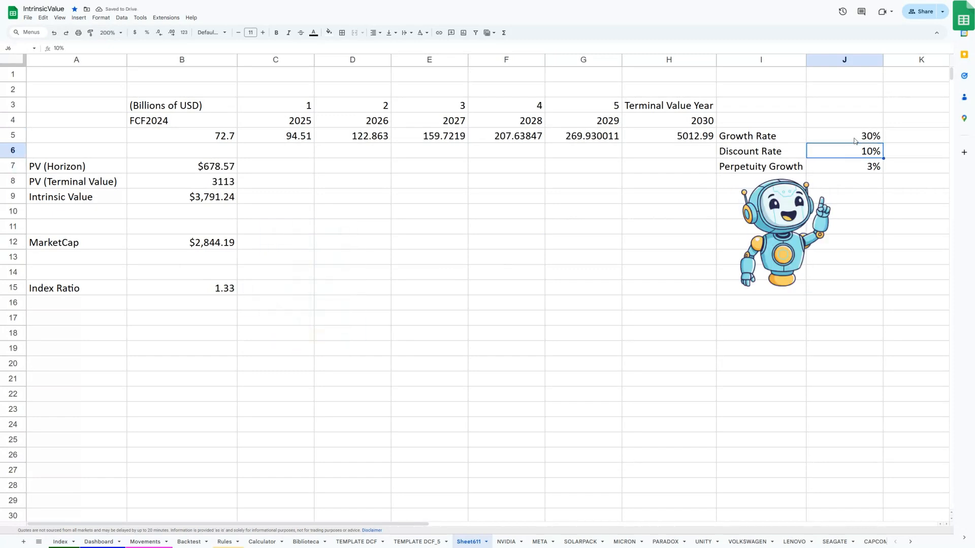
- Set the discount rate in J6 to 15% and the perpetuity growth in J7 to 2%
text(15)
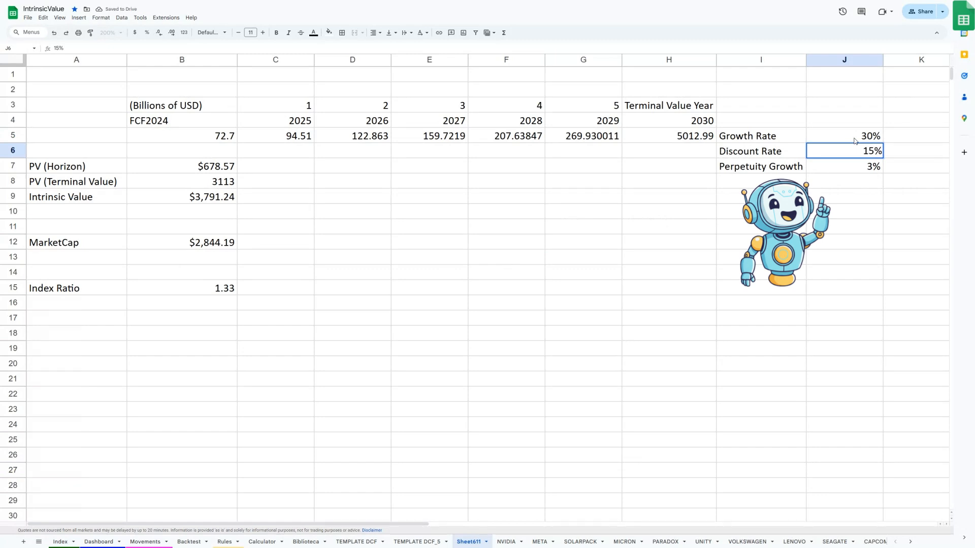
key(Return)
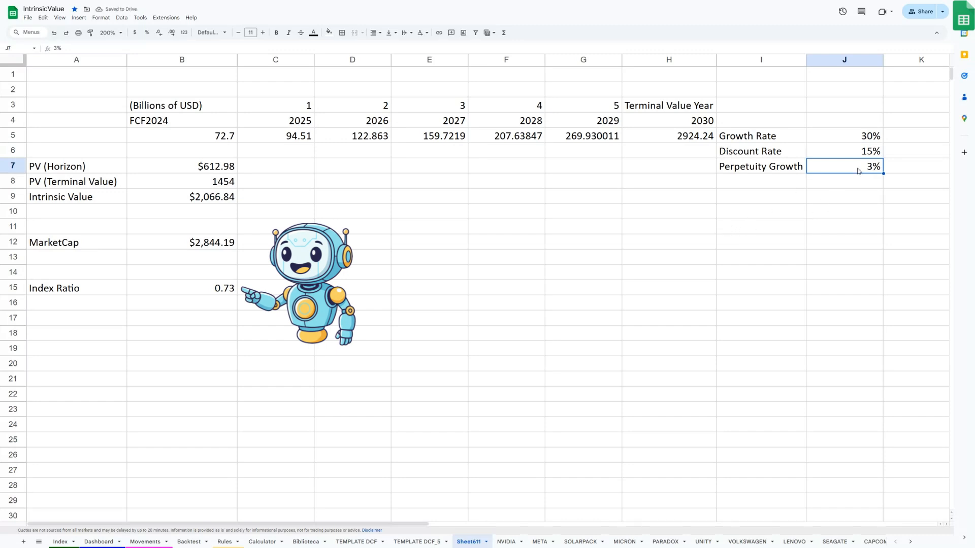
text(2)
key(Return)
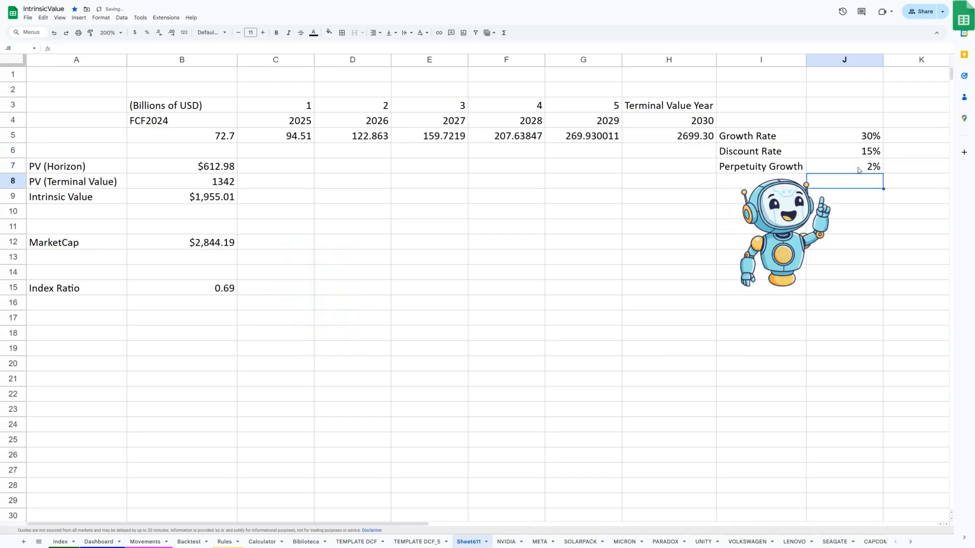